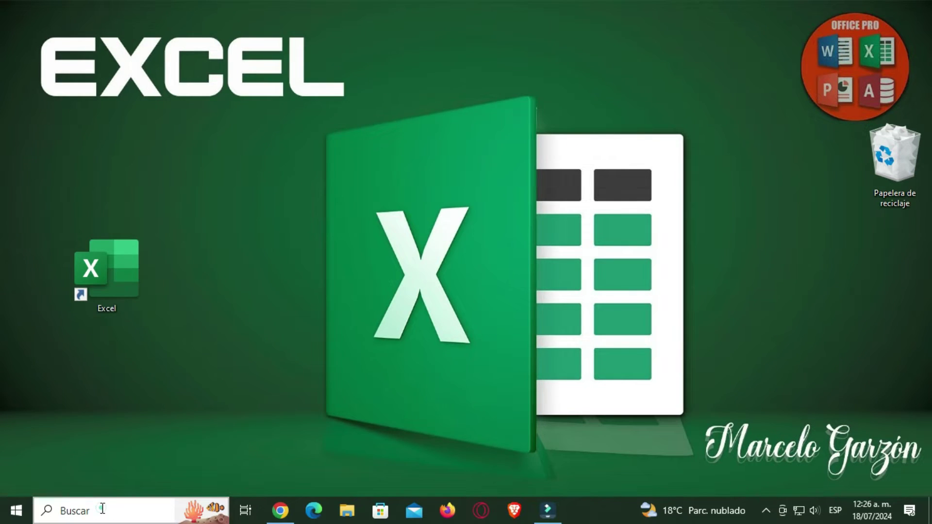
Search for 'excel' from the Windows taskbar search box.
{"action": "left_click", "coordinate": [102, 508]}
{"action": "type", "text": "e"}
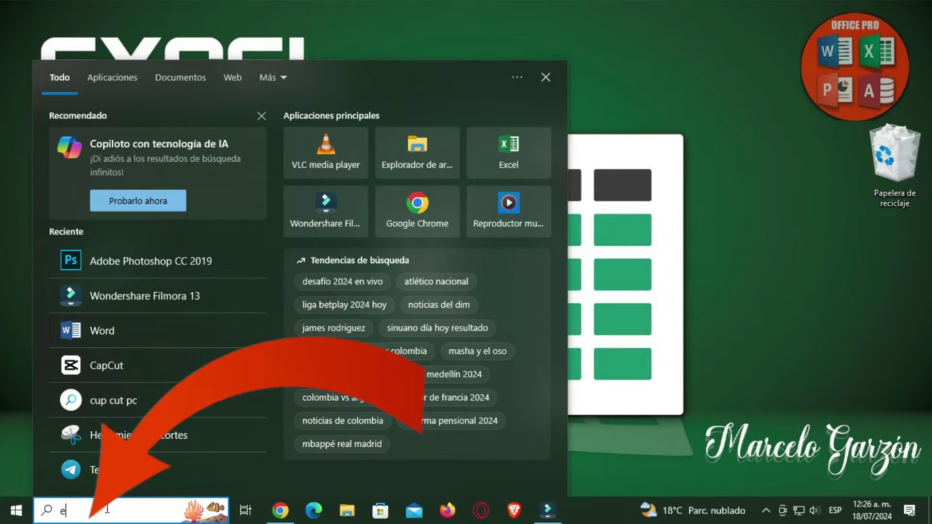
{"action": "type", "text": "xce"}
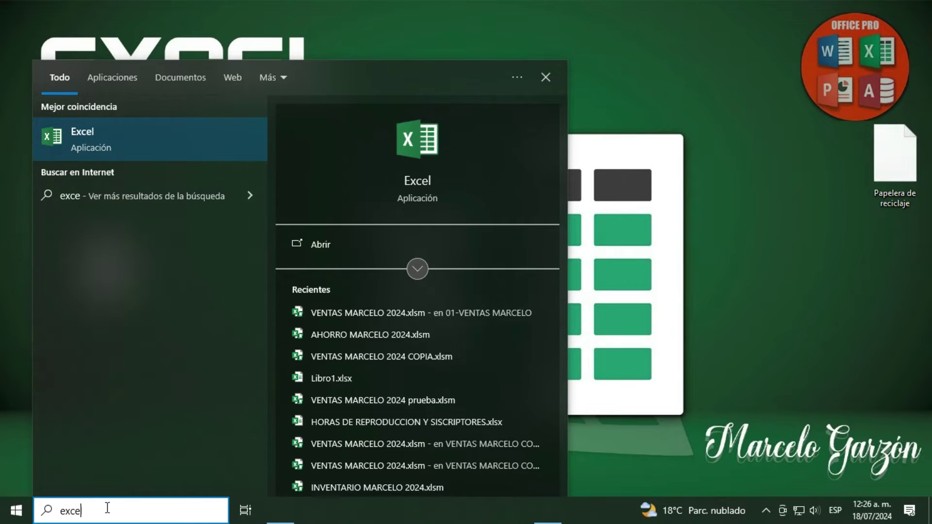
{"action": "type", "text": "l"}
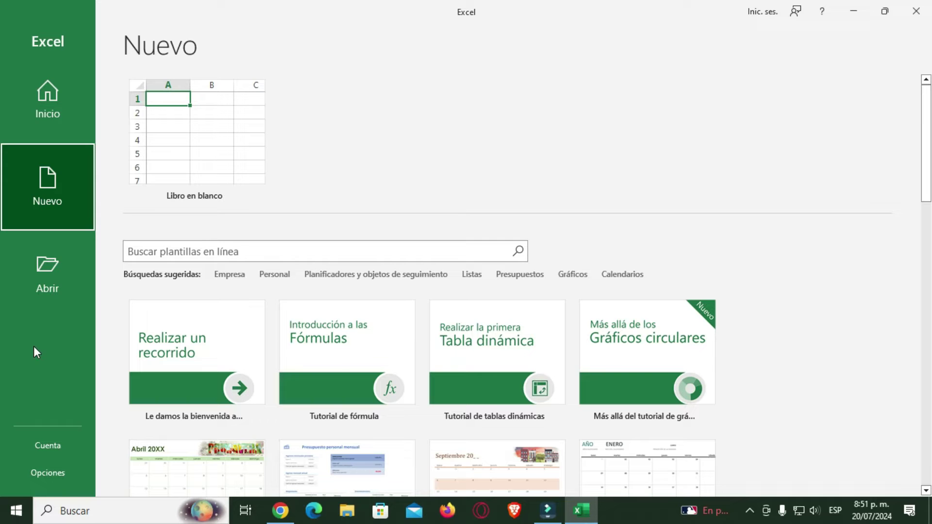
Browse the Nuevo template gallery, then start a blank workbook, Libro1.
{"action": "scroll", "coordinate": [467, 142], "scroll_direction": "down", "scroll_amount": 1}
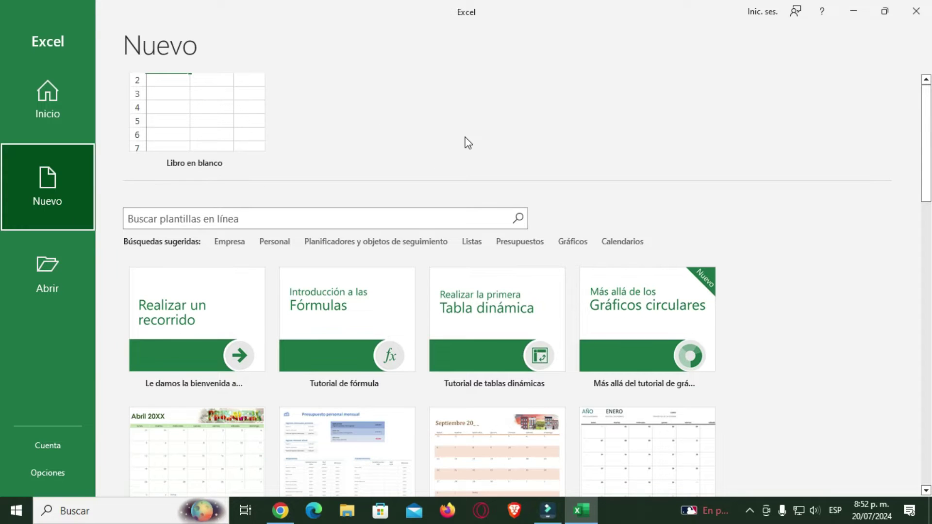
{"action": "scroll", "coordinate": [468, 142], "scroll_direction": "down", "scroll_amount": 3}
{"action": "scroll", "coordinate": [412, 245], "scroll_direction": "down", "scroll_amount": 4}
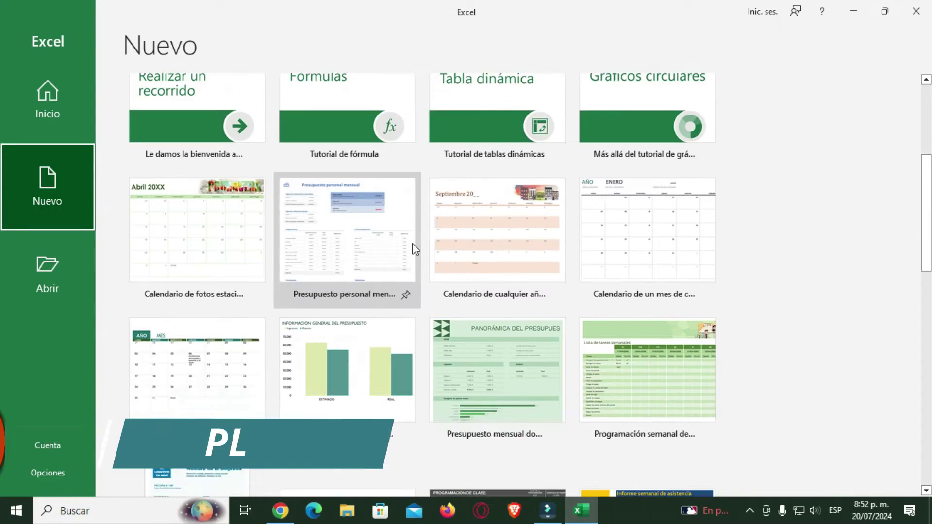
{"action": "scroll", "coordinate": [411, 245], "scroll_direction": "down", "scroll_amount": 6}
{"action": "scroll", "coordinate": [412, 245], "scroll_direction": "down", "scroll_amount": 4}
{"action": "scroll", "coordinate": [411, 246], "scroll_direction": "up", "scroll_amount": 1}
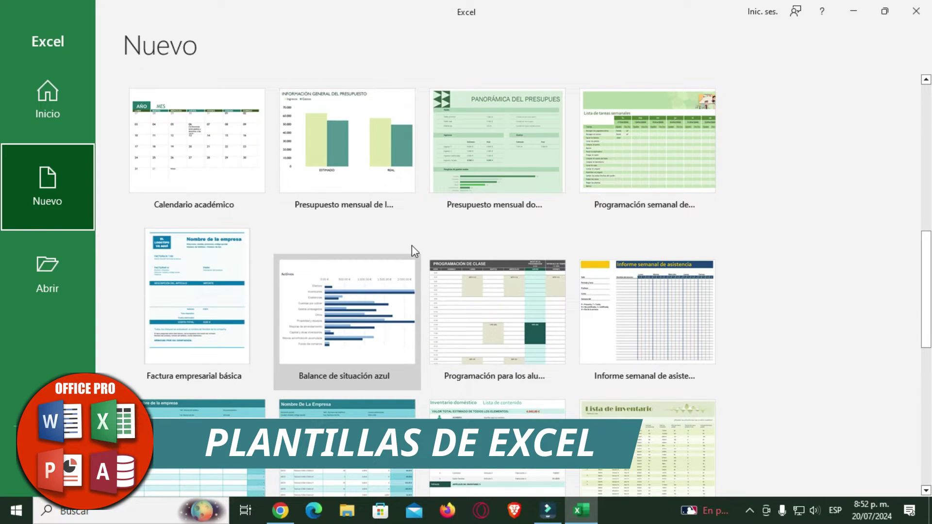
{"action": "scroll", "coordinate": [411, 246], "scroll_direction": "up", "scroll_amount": 2}
{"action": "scroll", "coordinate": [411, 245], "scroll_direction": "up", "scroll_amount": 5}
{"action": "scroll", "coordinate": [411, 245], "scroll_direction": "up", "scroll_amount": 5}
{"action": "scroll", "coordinate": [411, 246], "scroll_direction": "up", "scroll_amount": 2}
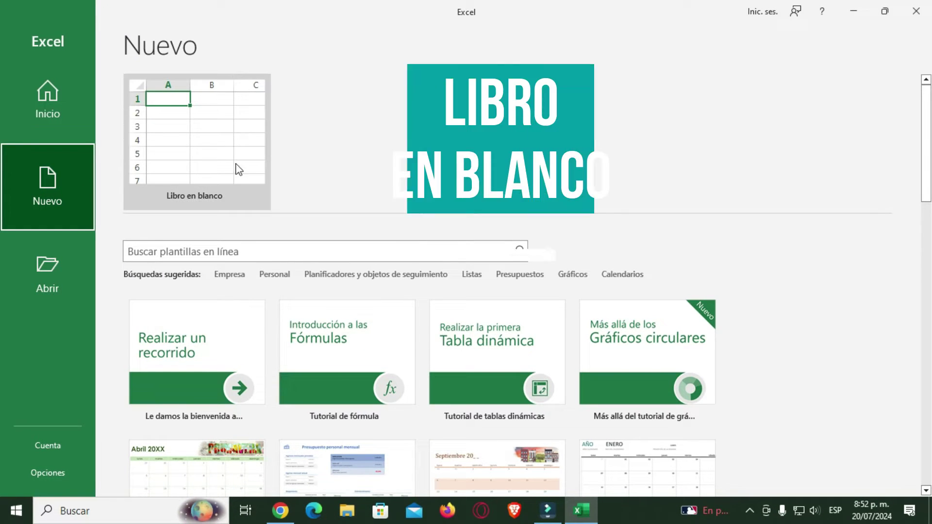
{"action": "left_click", "coordinate": [200, 152]}
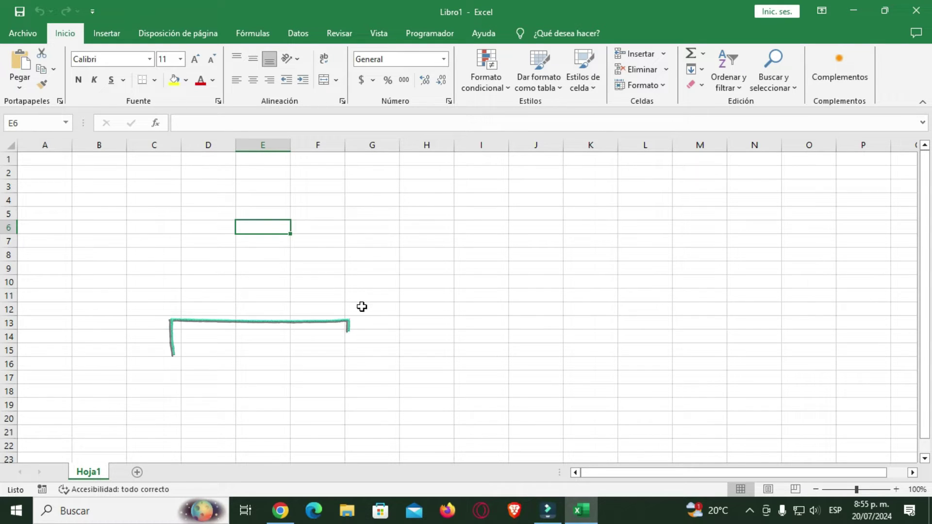
{"action": "left_click", "coordinate": [213, 228]}
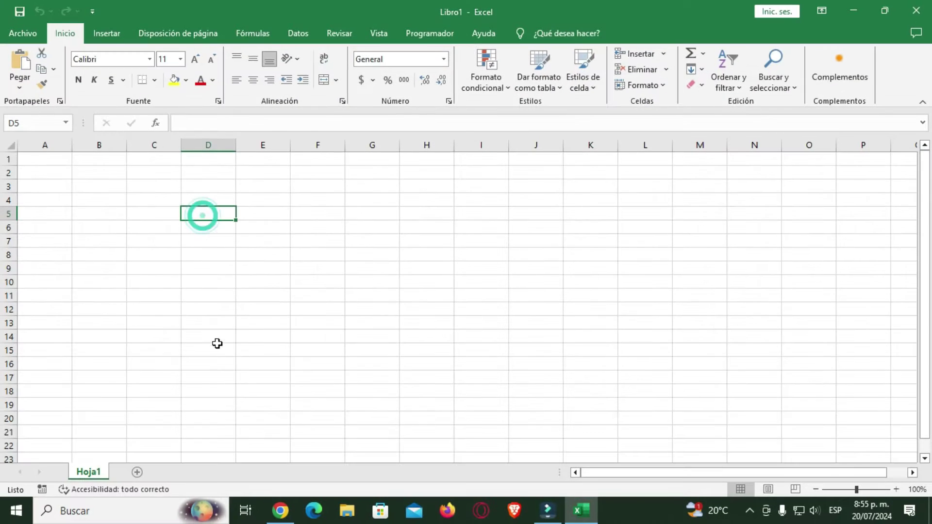
{"action": "left_click", "coordinate": [312, 214]}
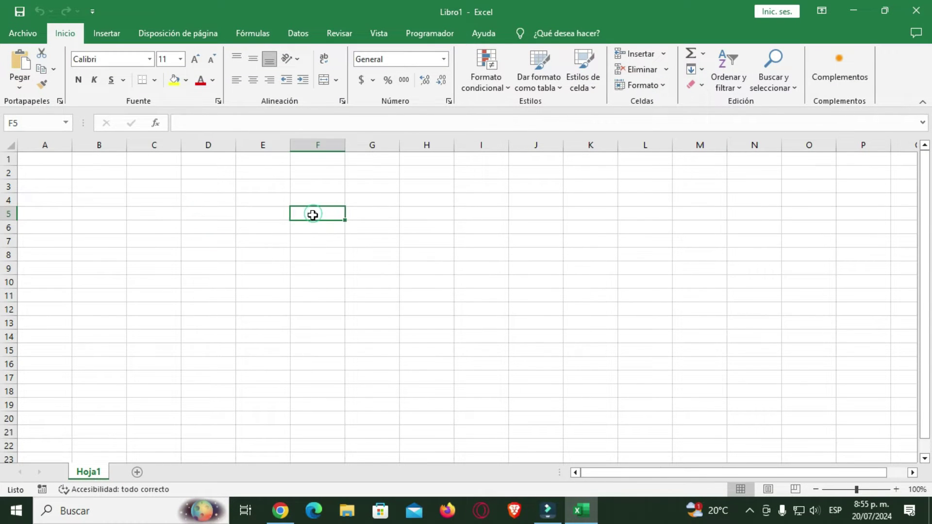
{"action": "left_click", "coordinate": [204, 216]}
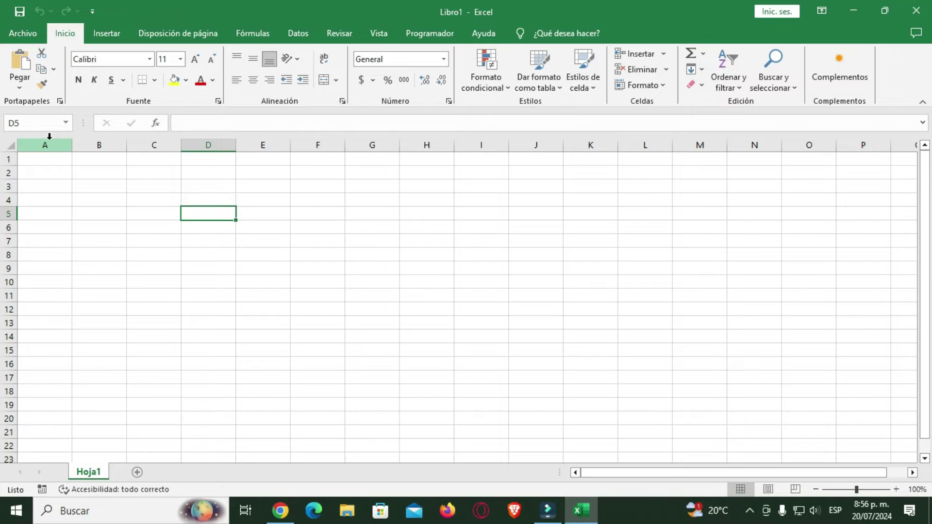
{"action": "left_click", "coordinate": [212, 144]}
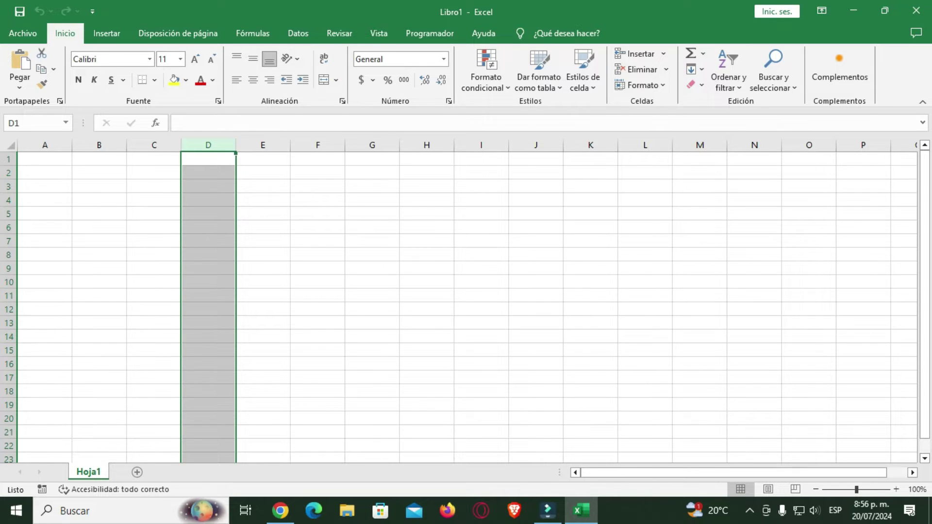
{"action": "left_click", "coordinate": [5, 184]}
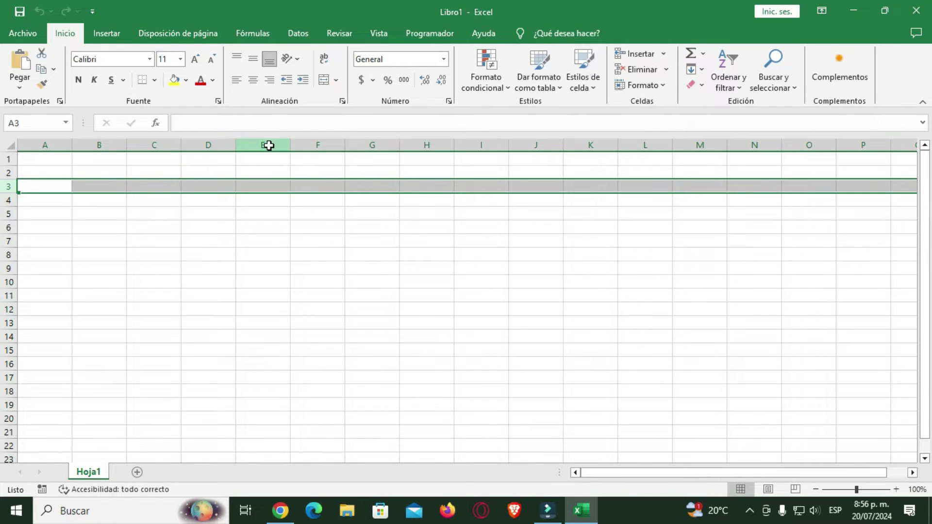
{"action": "left_click", "coordinate": [268, 145]}
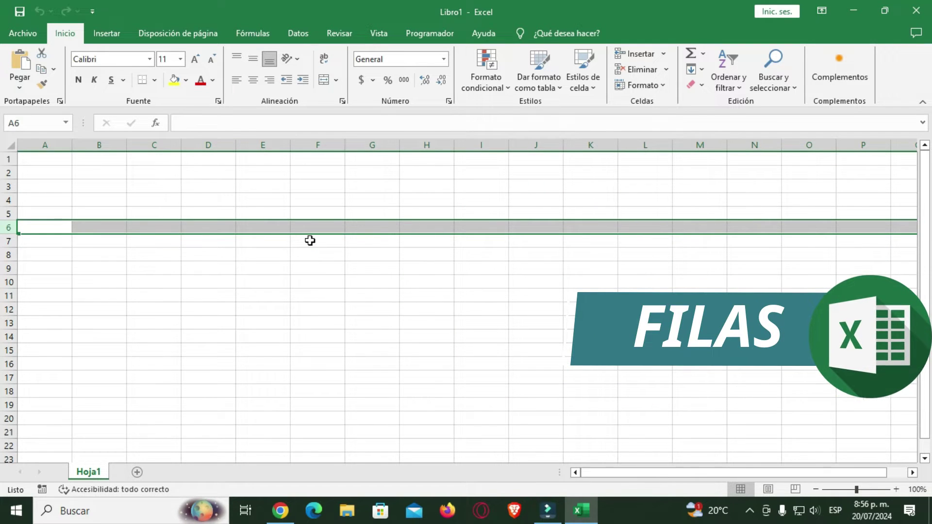
{"action": "left_click", "coordinate": [261, 239]}
{"action": "left_click", "coordinate": [317, 213]}
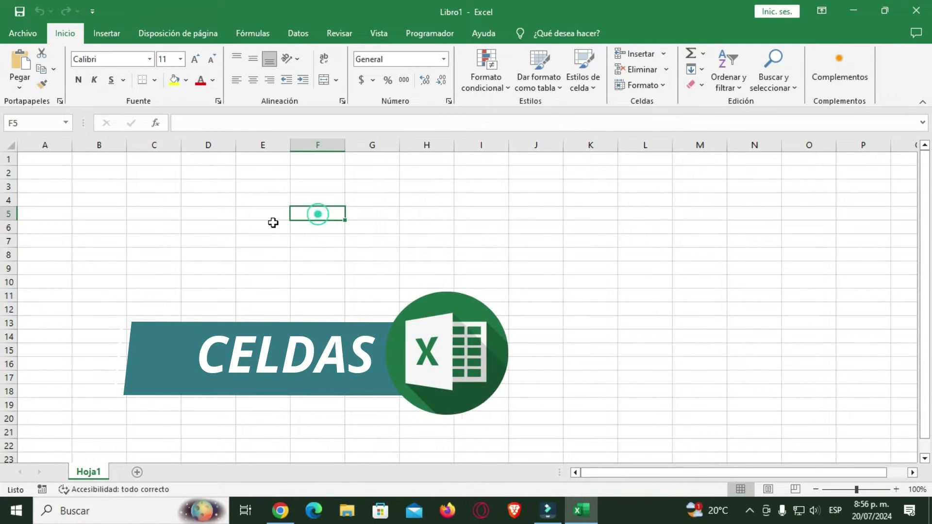
{"action": "left_click", "coordinate": [175, 199]}
{"action": "left_click", "coordinate": [207, 196]}
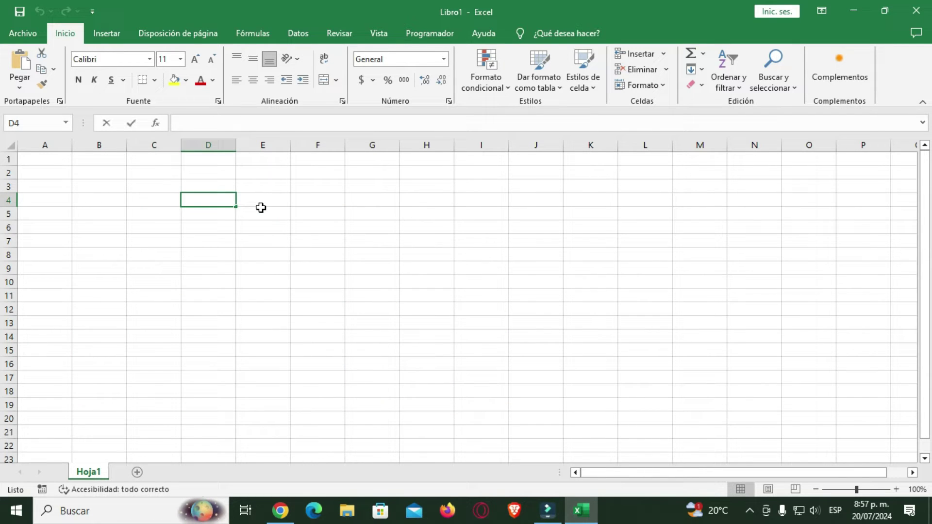
Enter 212121 in cell D4 and the letters 'kljkjhjh' in cell D6.
{"action": "type", "text": "212121"}
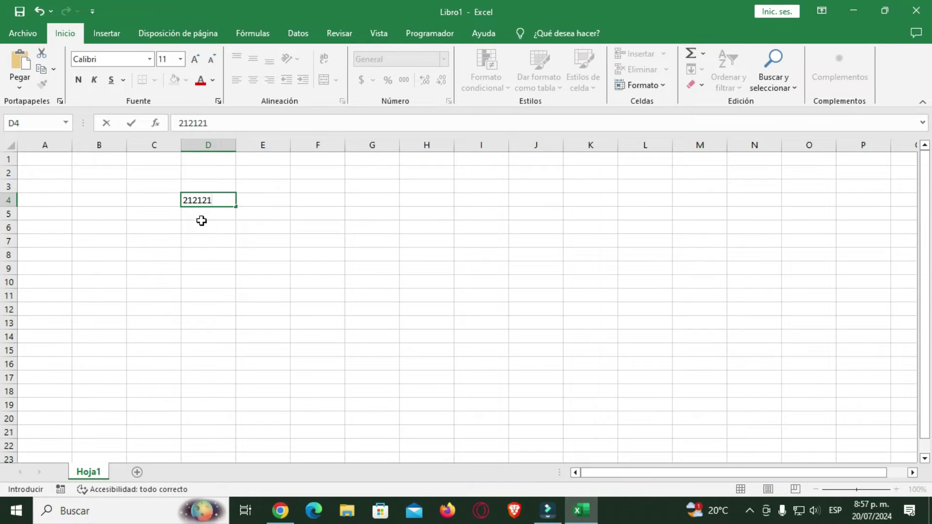
{"action": "left_click", "coordinate": [201, 222]}
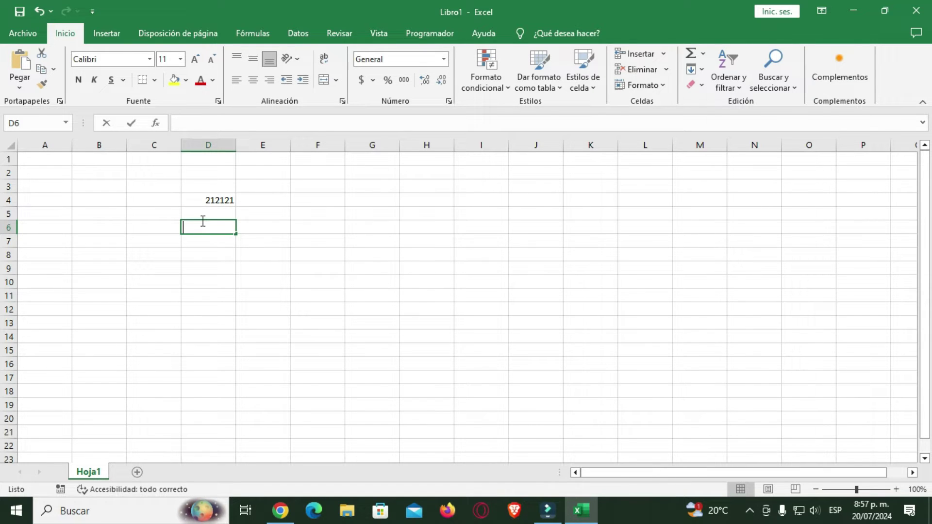
{"action": "type", "text": "kljkjhjh"}
{"action": "left_click", "coordinate": [221, 253]}
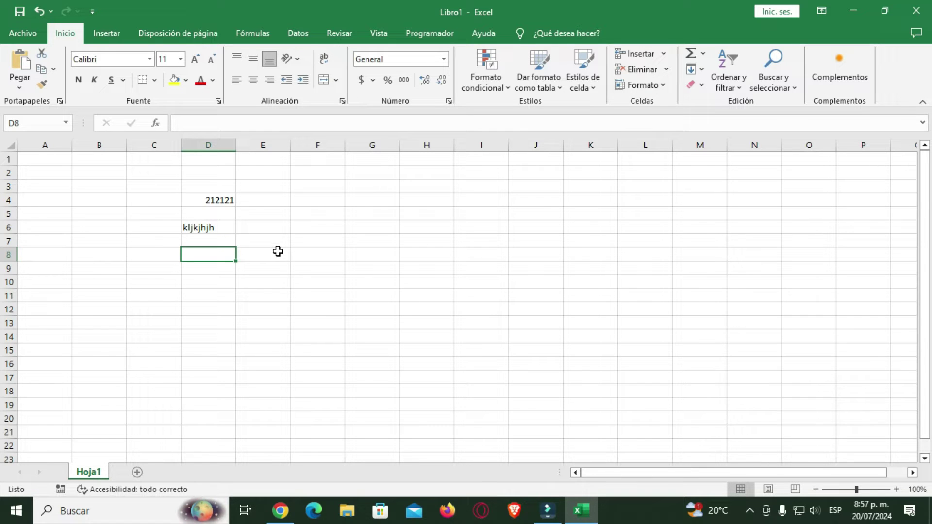
{"action": "left_click_drag", "start_coordinate": [134, 60], "coordinate": [280, 63]}
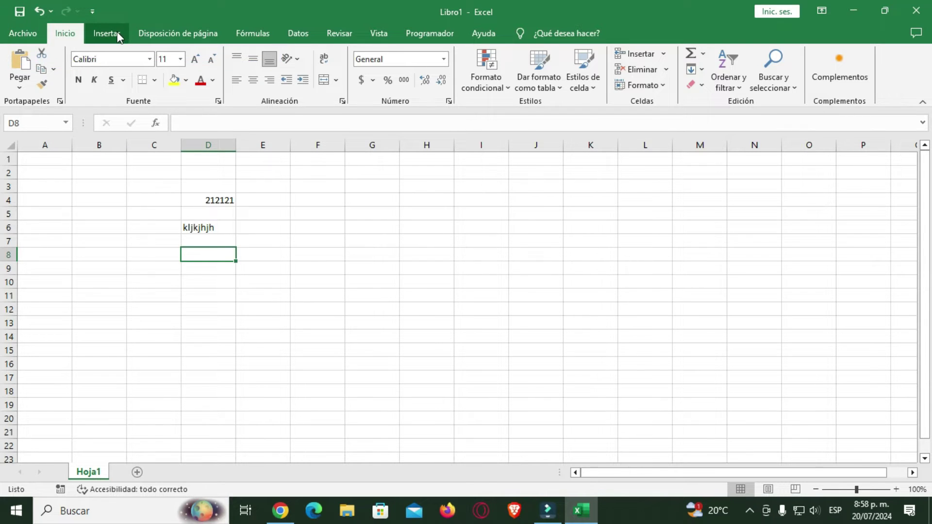
Browse the Insertar, Disposición de página, Inicio, Fórmulas and Datos tabs, ending on Revisar.
{"action": "left_click", "coordinate": [118, 33]}
{"action": "left_click", "coordinate": [175, 36]}
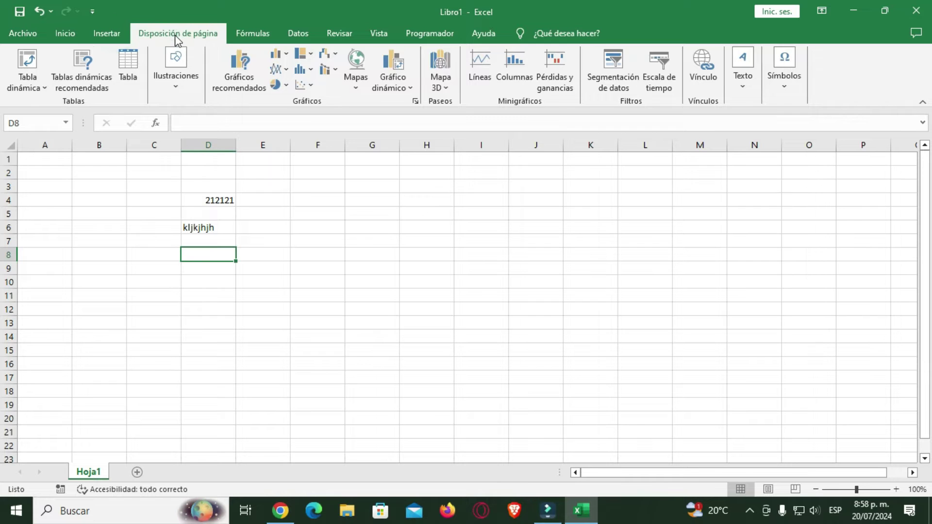
{"action": "left_click", "coordinate": [68, 35]}
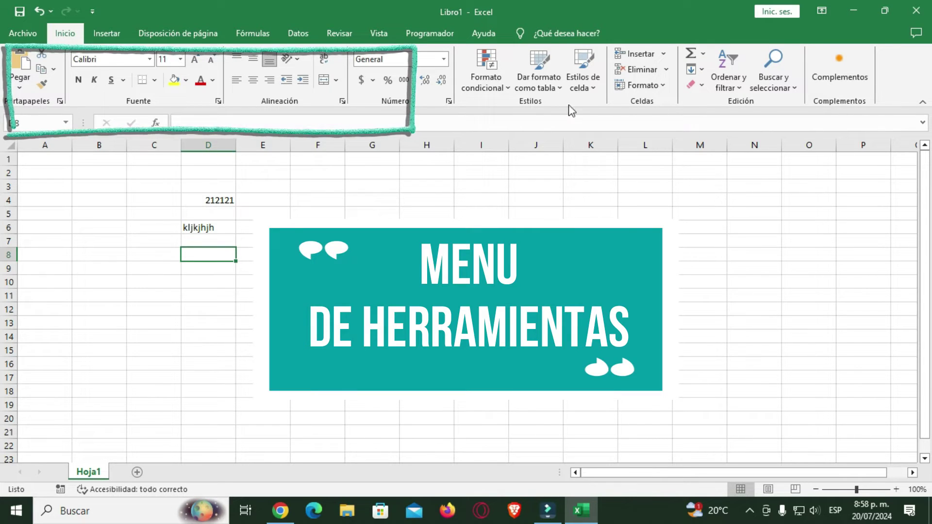
{"action": "left_click", "coordinate": [112, 37]}
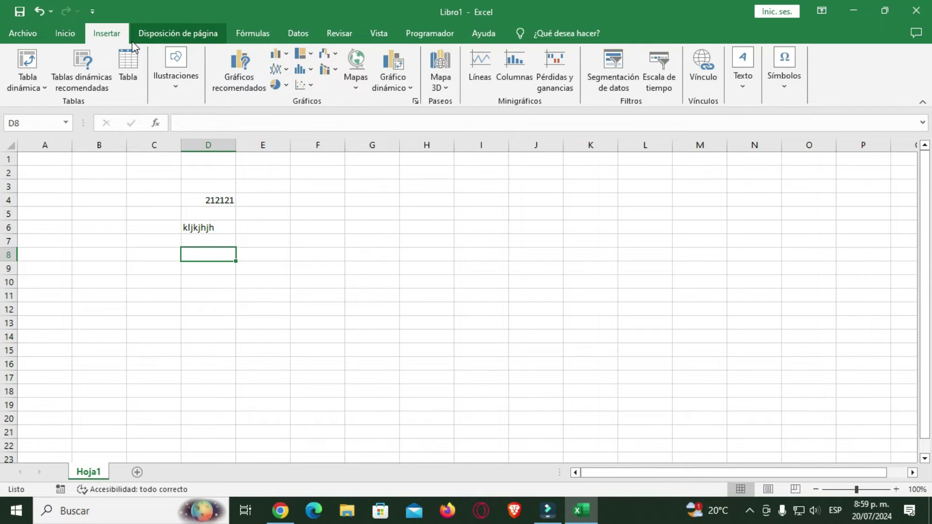
{"action": "left_click", "coordinate": [163, 36]}
{"action": "left_click", "coordinate": [252, 34]}
{"action": "left_click", "coordinate": [300, 35]}
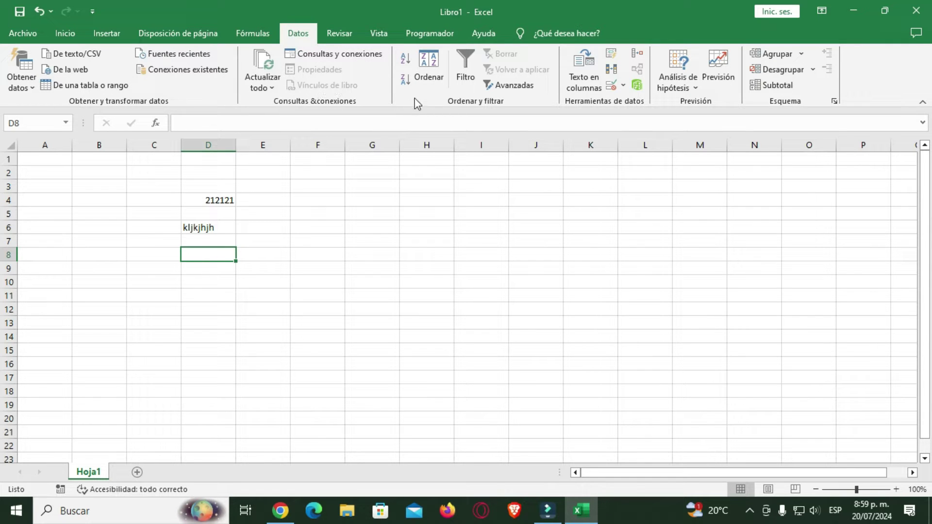
{"action": "left_click", "coordinate": [342, 35]}
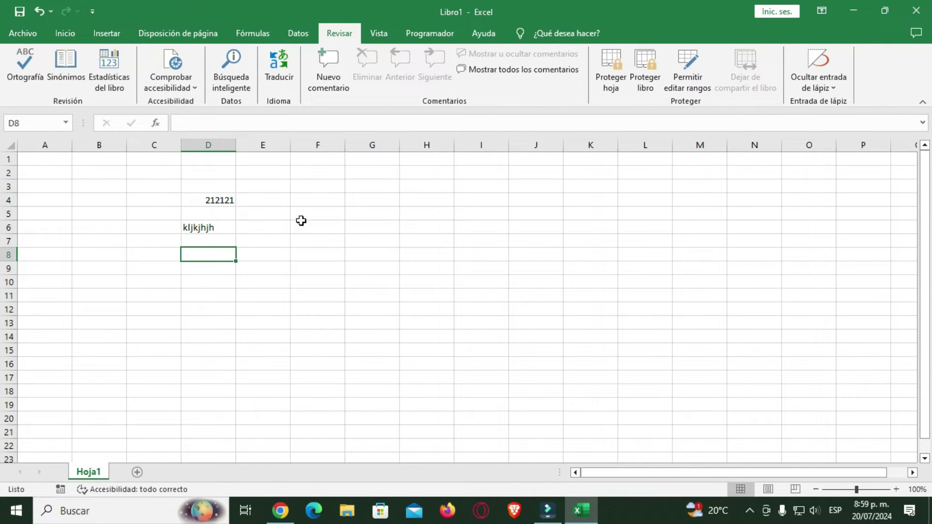
{"action": "left_click", "coordinate": [221, 198]}
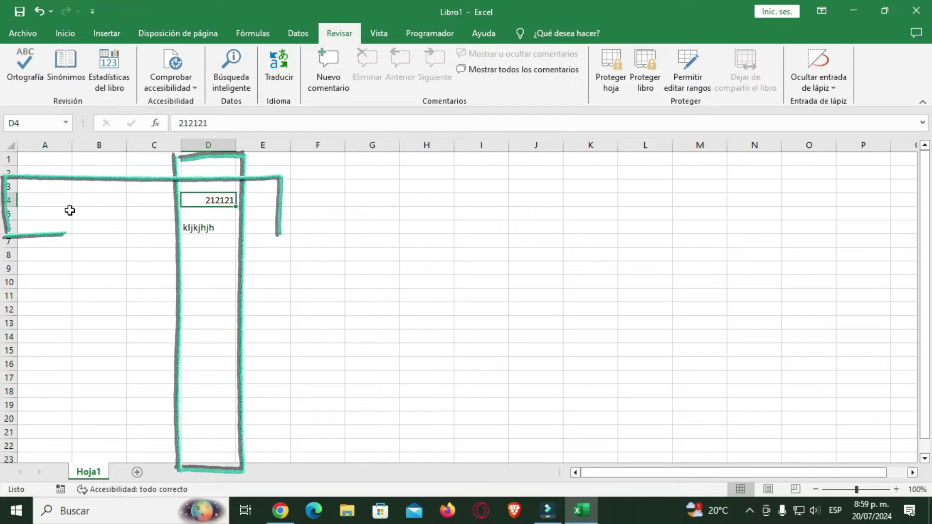
{"action": "left_click", "coordinate": [8, 200]}
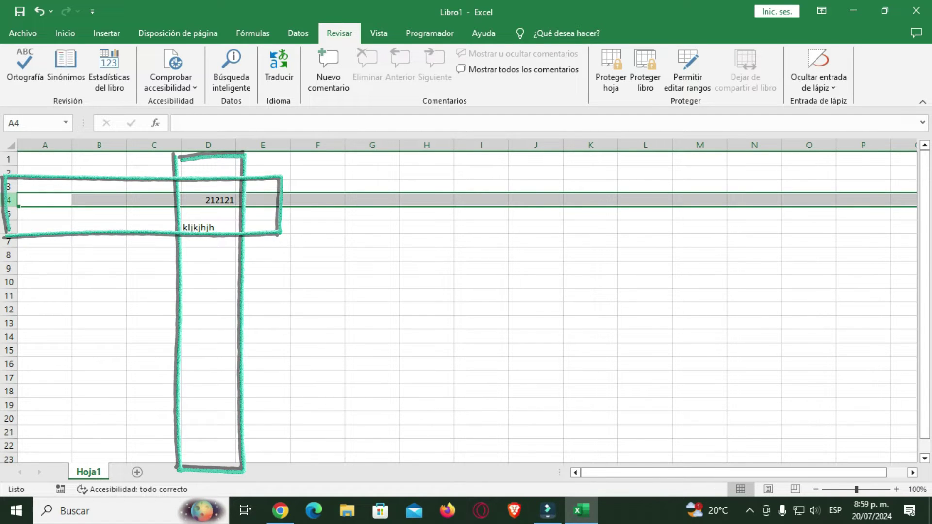
{"action": "left_click", "coordinate": [217, 199]}
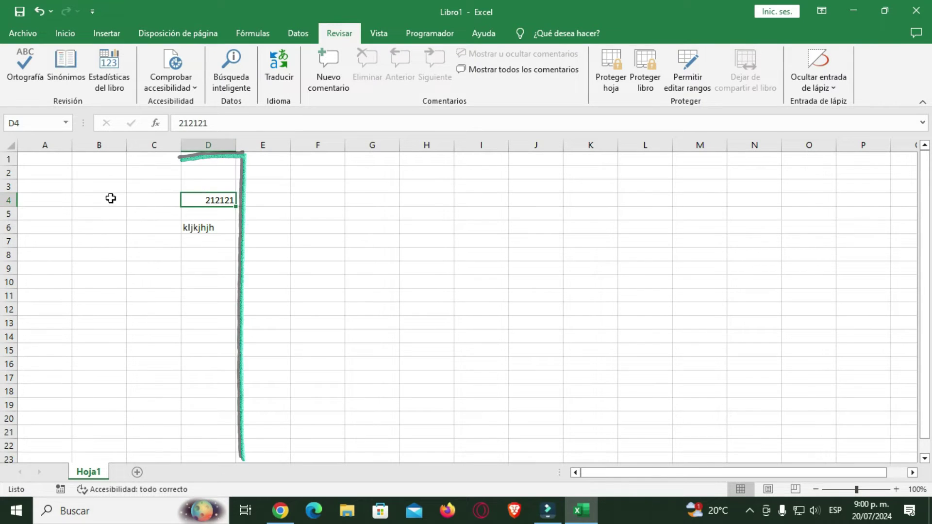
{"action": "left_click", "coordinate": [212, 145]}
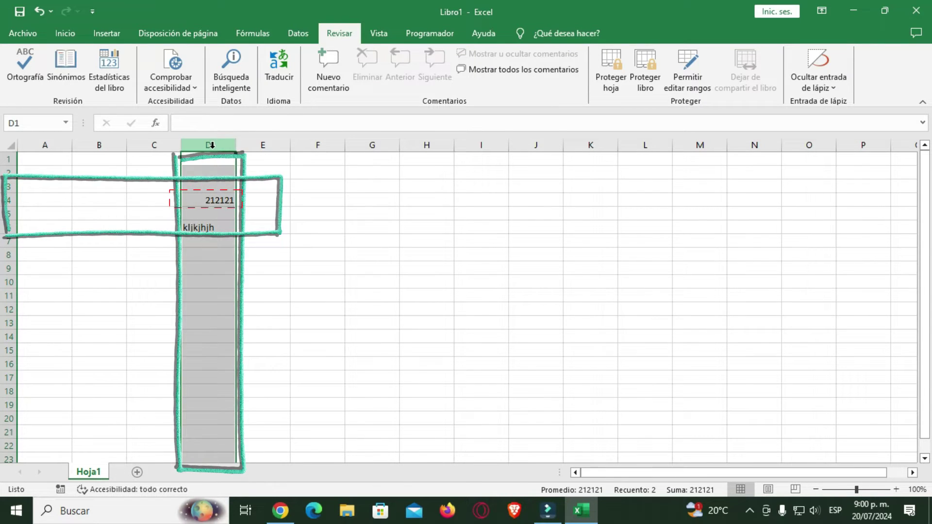
{"action": "left_click", "coordinate": [8, 200]}
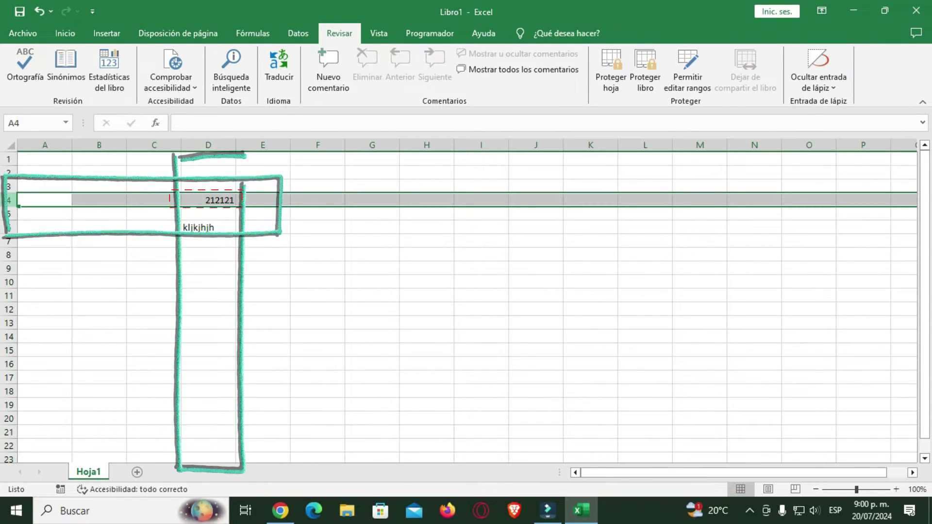
{"action": "key", "text": "ctrl+z"}
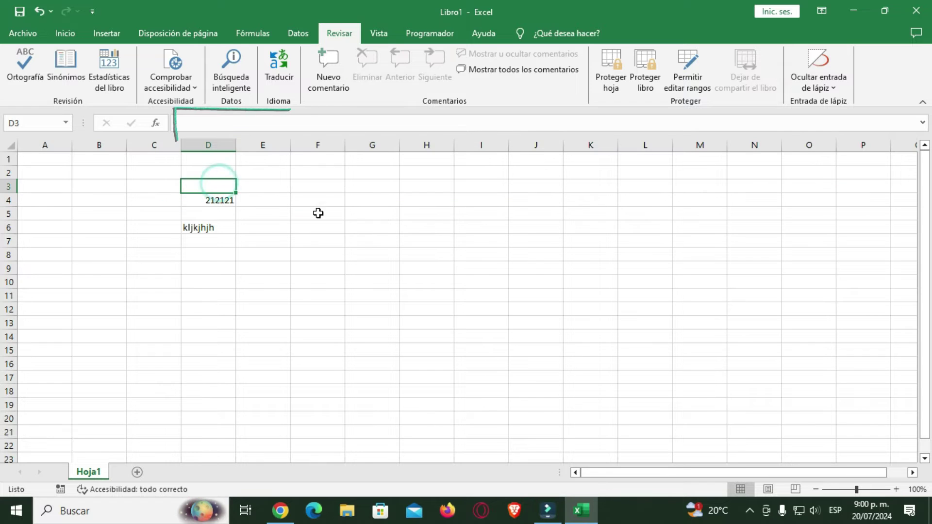
Check D4's stored value, then enter 64654654 in cell E3.
{"action": "left_click", "coordinate": [201, 123]}
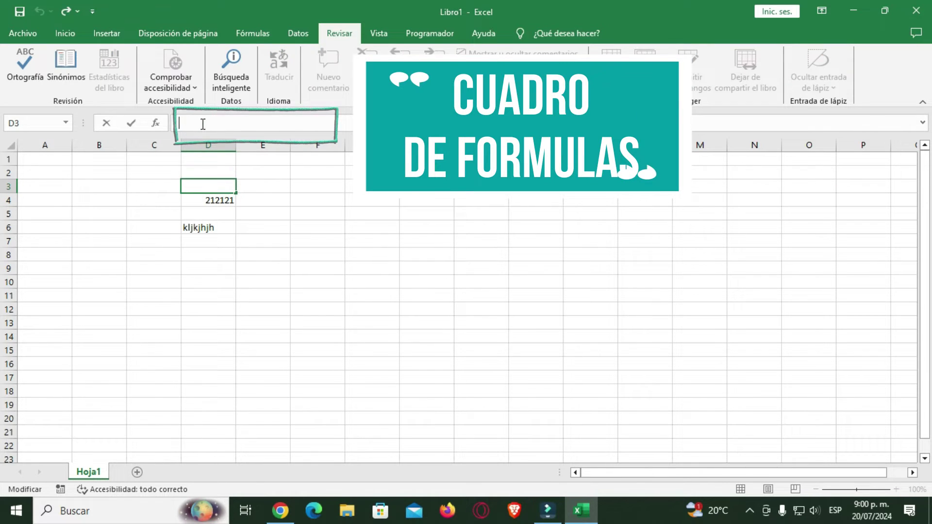
{"action": "left_click", "coordinate": [222, 200]}
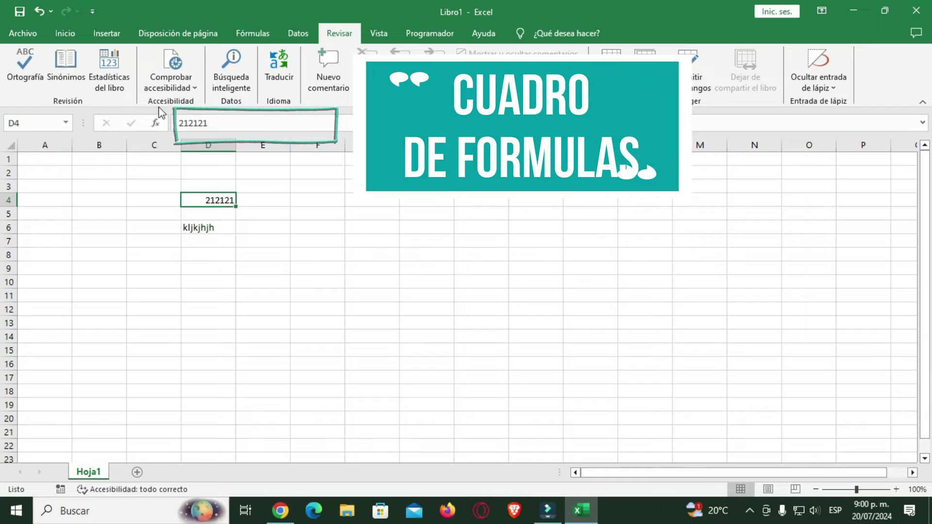
{"action": "left_click", "coordinate": [256, 186]}
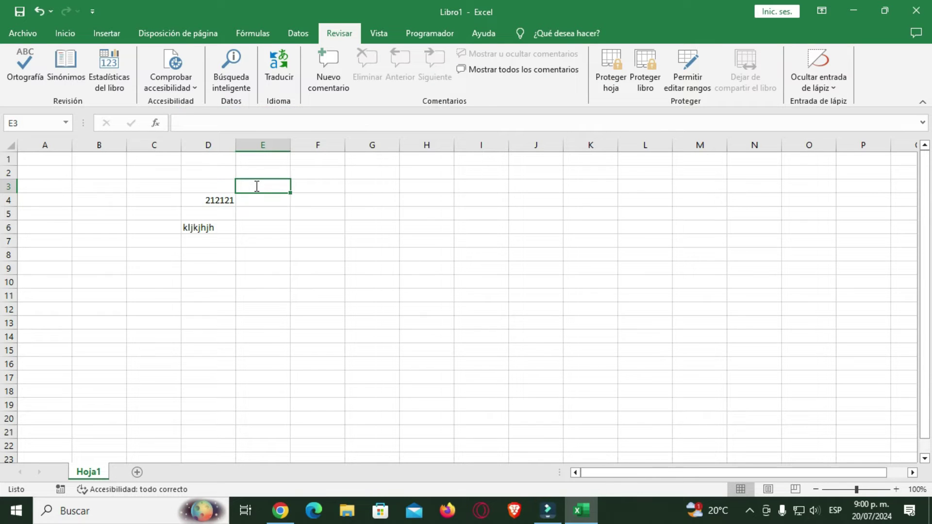
{"action": "type", "text": "64654654"}
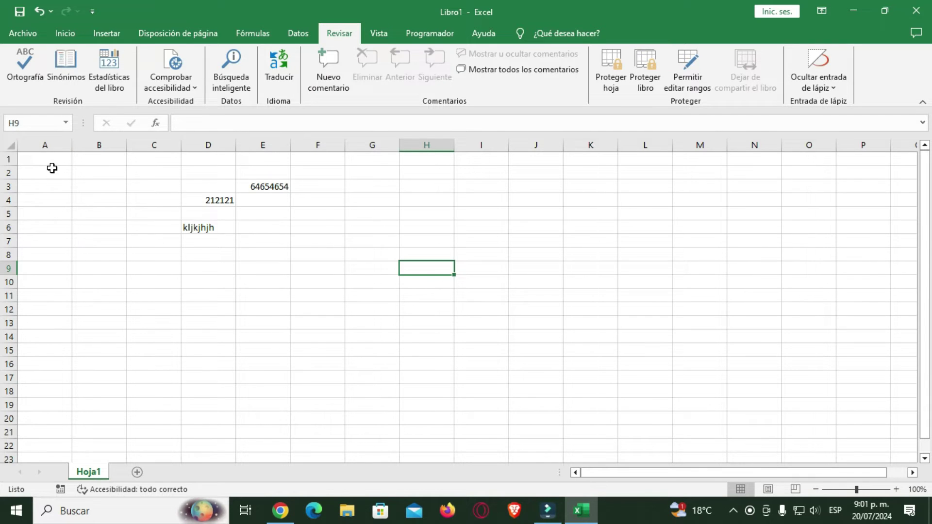
{"action": "mouse_move", "coordinate": [54, 159]}
{"action": "left_mouse_down"}
{"action": "mouse_move", "coordinate": [544, 367]}
{"action": "mouse_move", "coordinate": [566, 398]}
{"action": "left_mouse_up"}
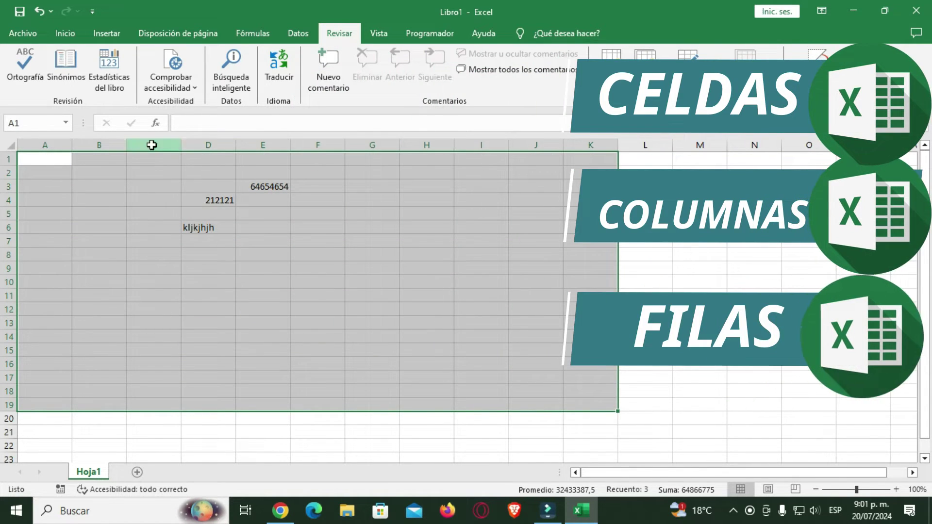
{"action": "left_click", "coordinate": [151, 144]}
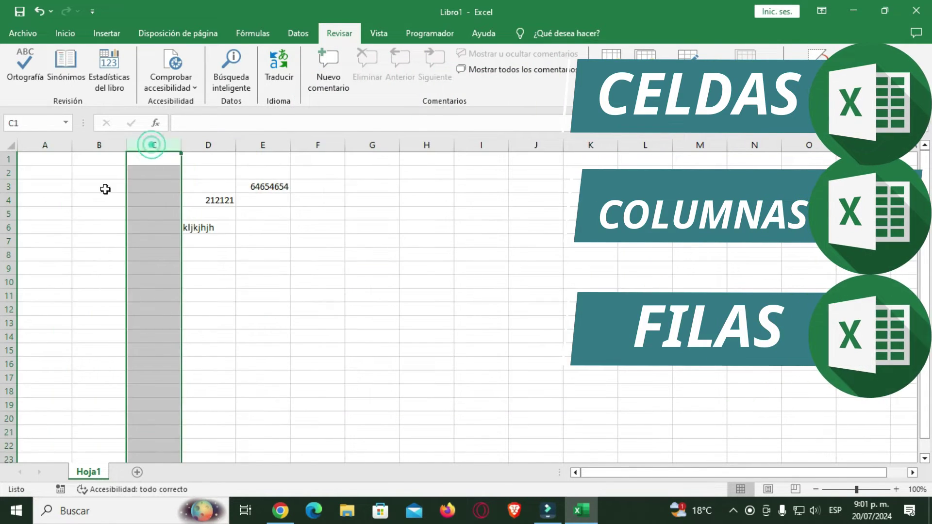
{"action": "left_click", "coordinate": [10, 183]}
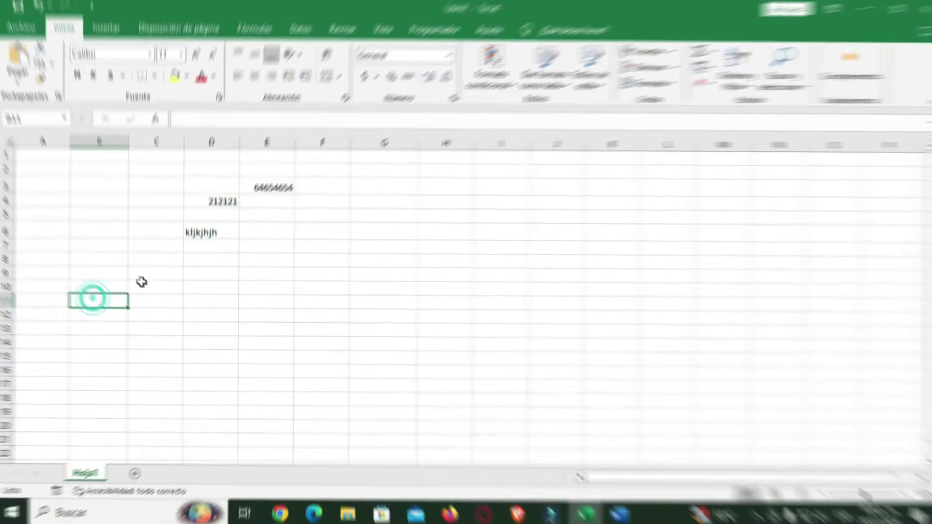
{"action": "double_click", "coordinate": [104, 185]}
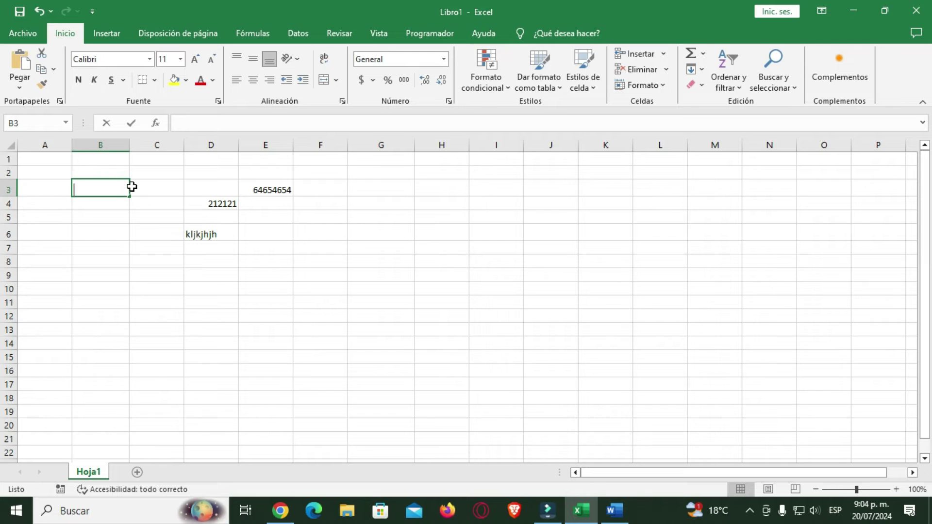
{"action": "type", "text": "321661616161161"}
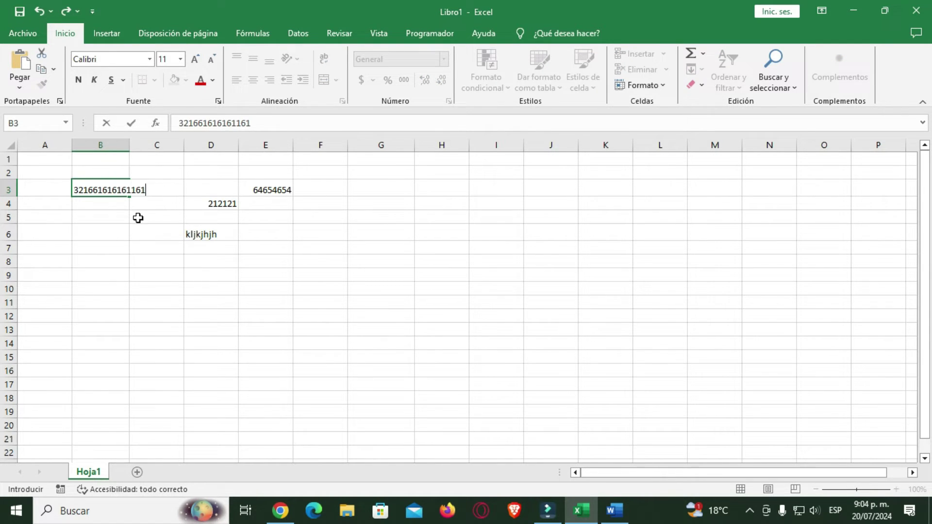
{"action": "left_click", "coordinate": [137, 207]}
Review B3's full value unchanged, then widen column B to 19,71.
{"action": "left_click", "coordinate": [111, 188]}
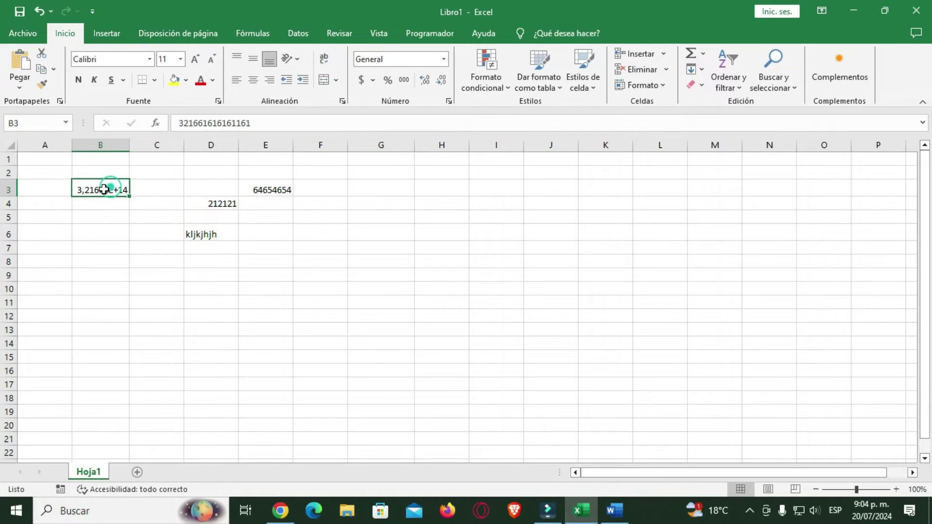
{"action": "left_click", "coordinate": [263, 123]}
{"action": "double_click", "coordinate": [264, 123]}
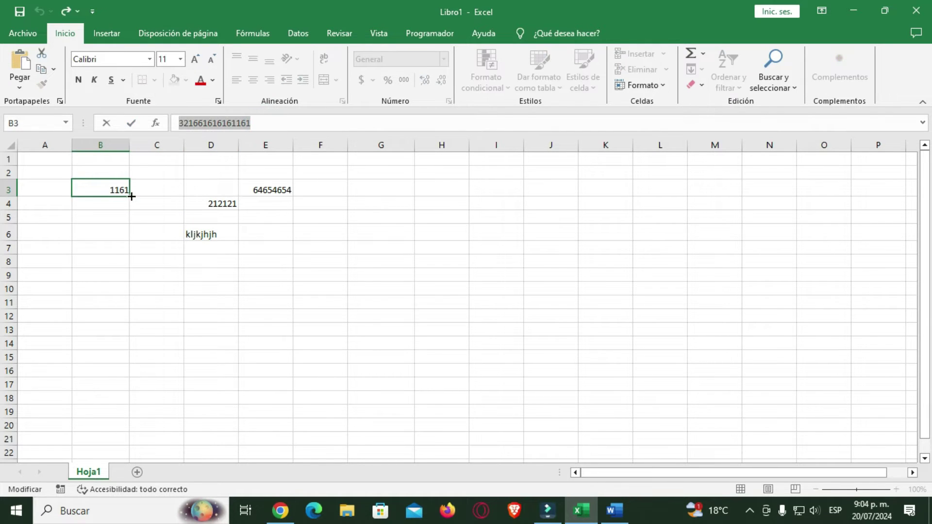
{"action": "key", "text": "Escape"}
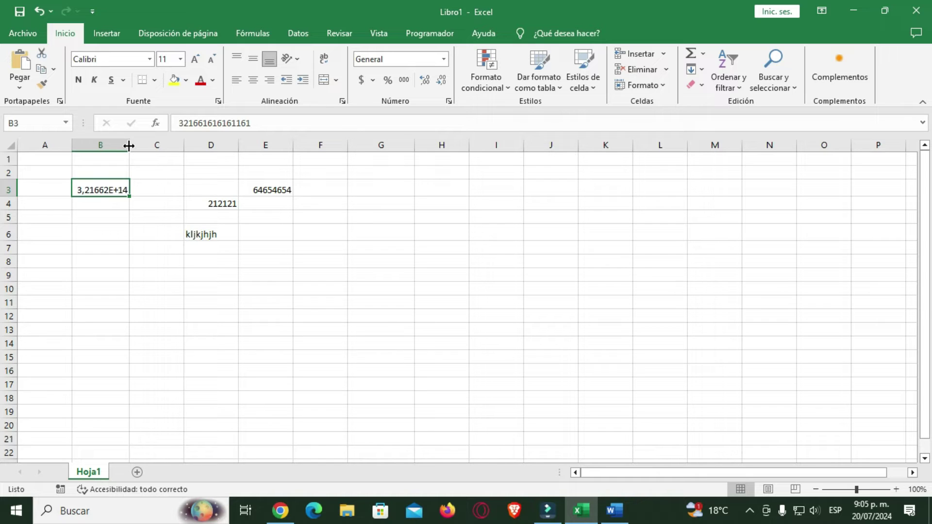
{"action": "left_click_drag", "start_coordinate": [128, 146], "coordinate": [129, 146]}
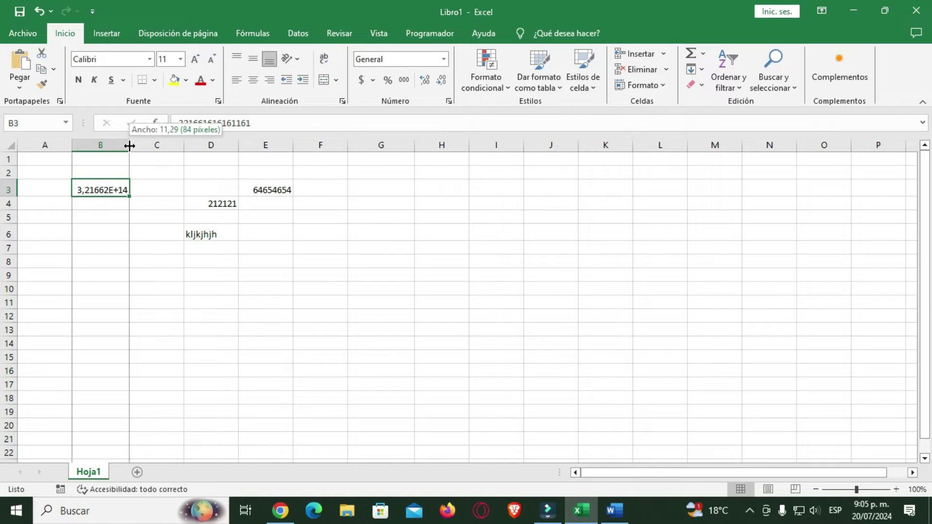
{"action": "left_click_drag", "start_coordinate": [129, 146], "coordinate": [173, 149]}
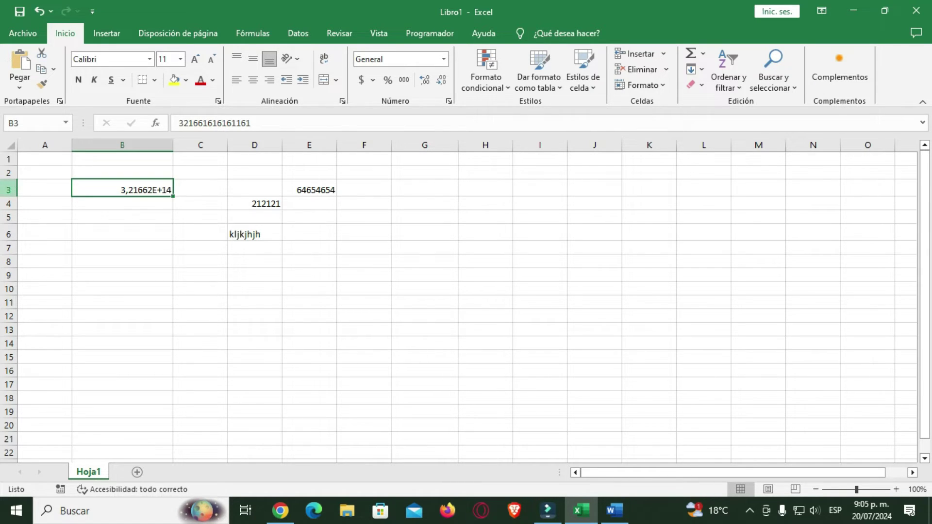
Increase row 3's height so the B3 and E3 entries sit in a deeper row.
{"action": "left_click_drag", "start_coordinate": [14, 195], "coordinate": [13, 195]}
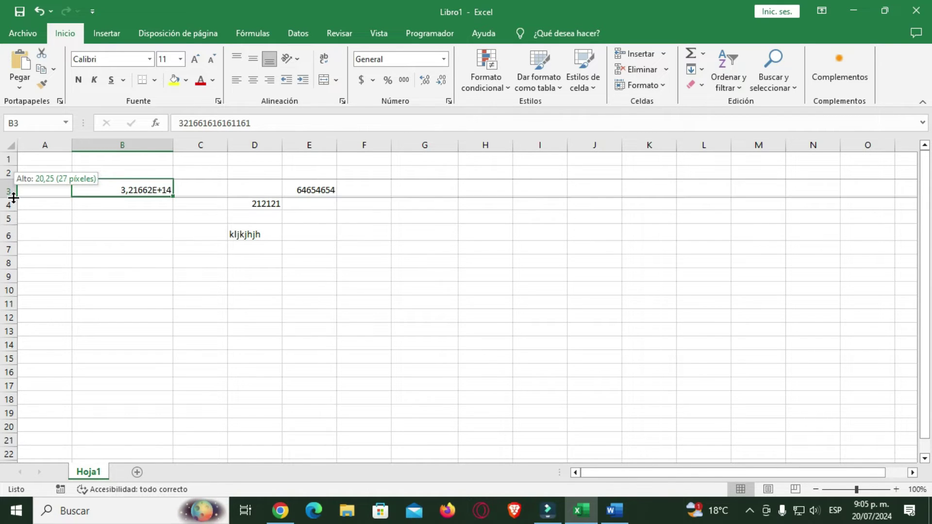
{"action": "left_click_drag", "start_coordinate": [13, 195], "coordinate": [13, 209]}
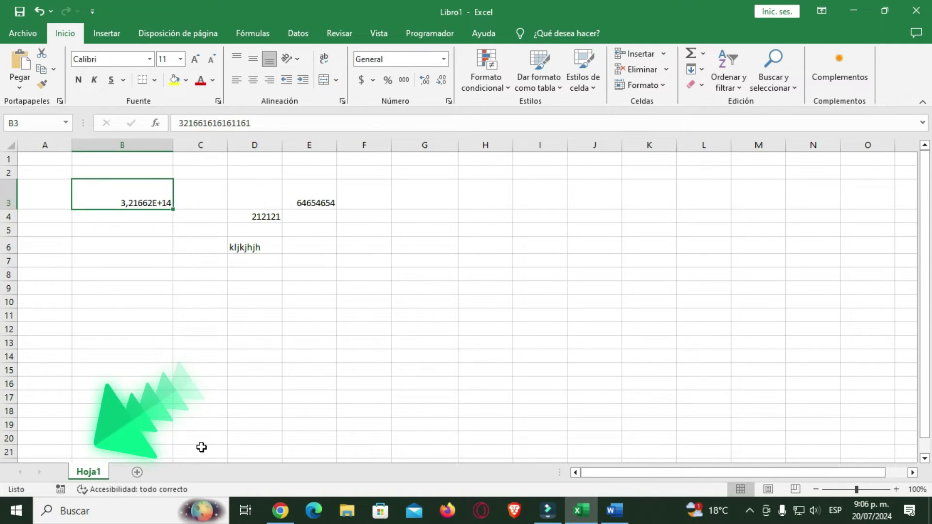
Rename the Hoja1 tab to 'datos' using Cambiar nombre.
{"action": "right_click", "coordinate": [99, 474]}
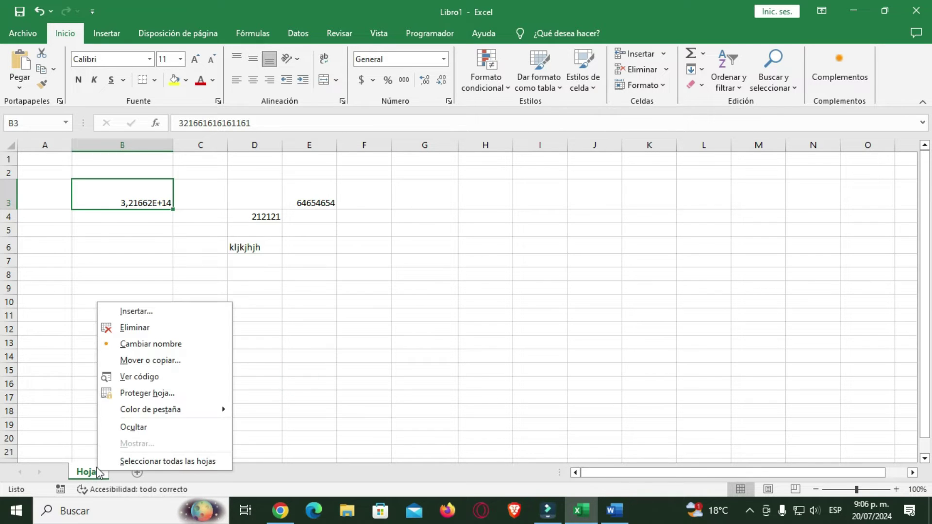
{"action": "left_click", "coordinate": [166, 343]}
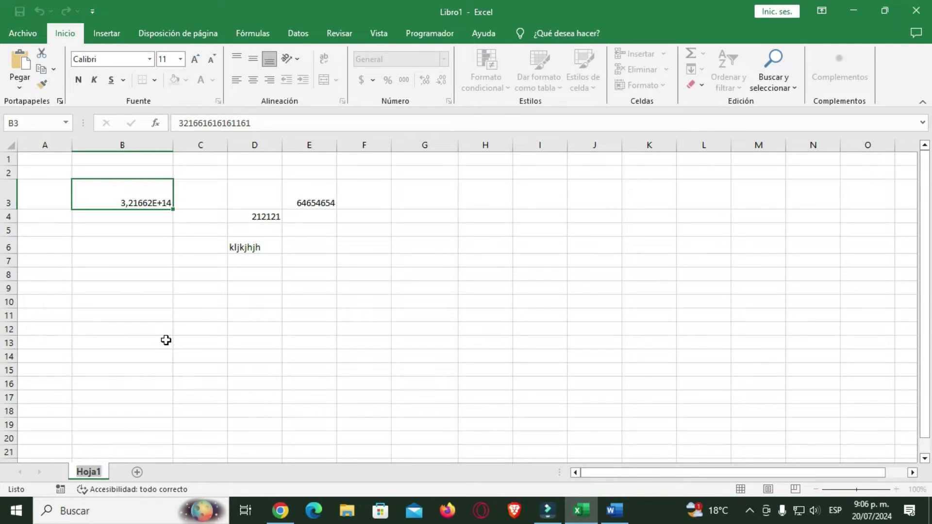
{"action": "type", "text": "dato"}
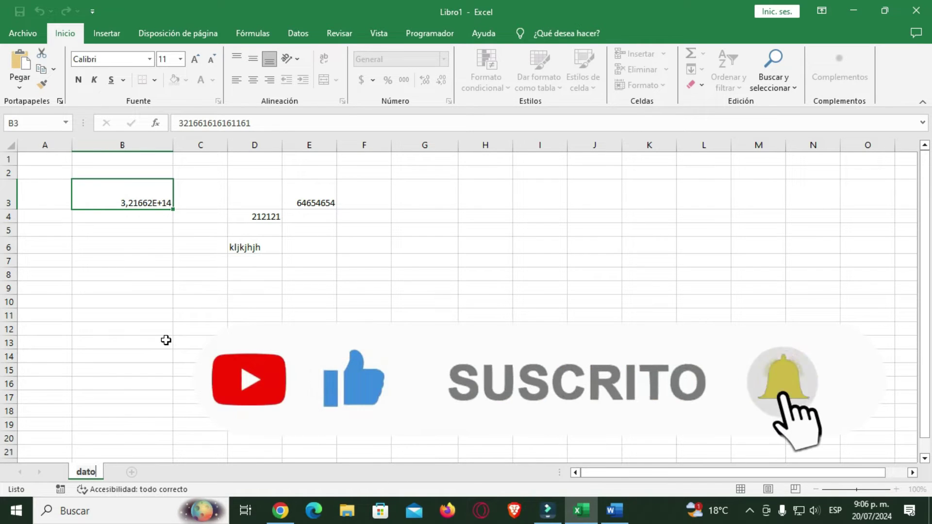
{"action": "type", "text": "s"}
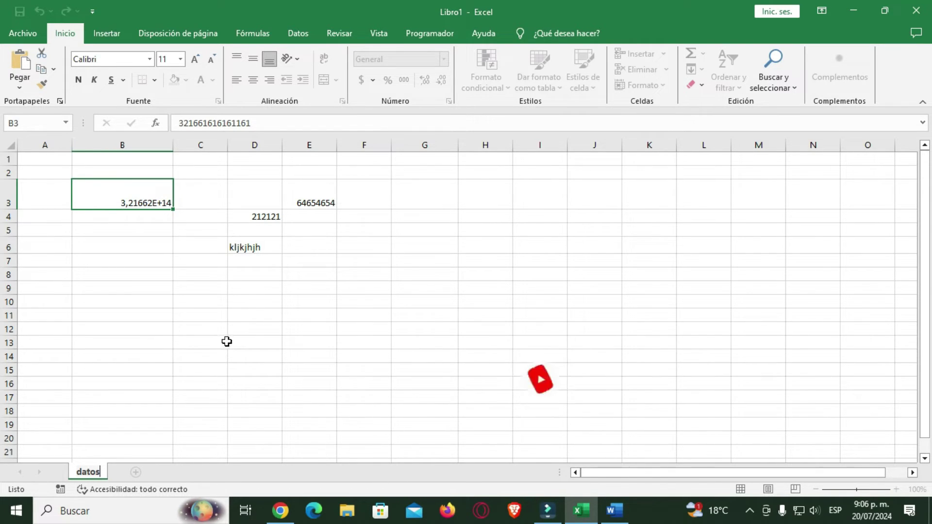
{"action": "left_click", "coordinate": [208, 303]}
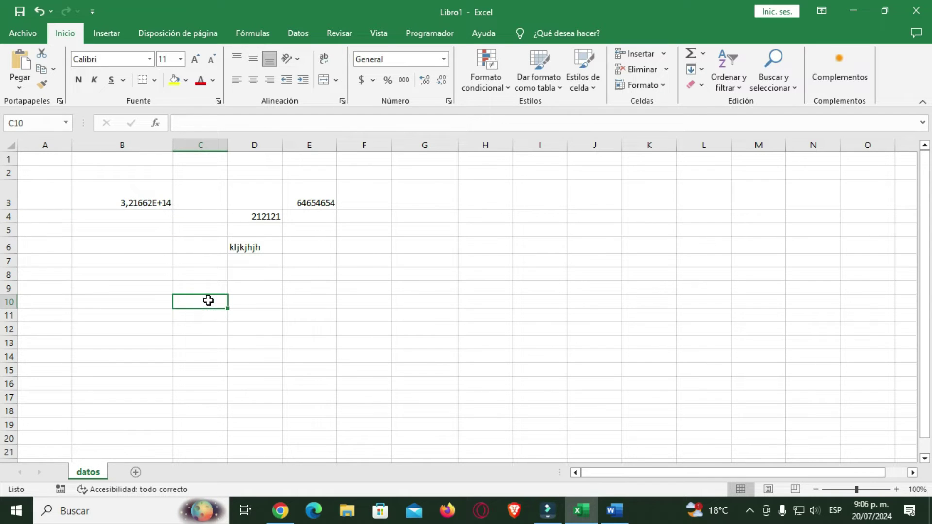
Add a new sheet named 'datos 2', then switch between 'datos' and 'datos 2'.
{"action": "left_click", "coordinate": [135, 472]}
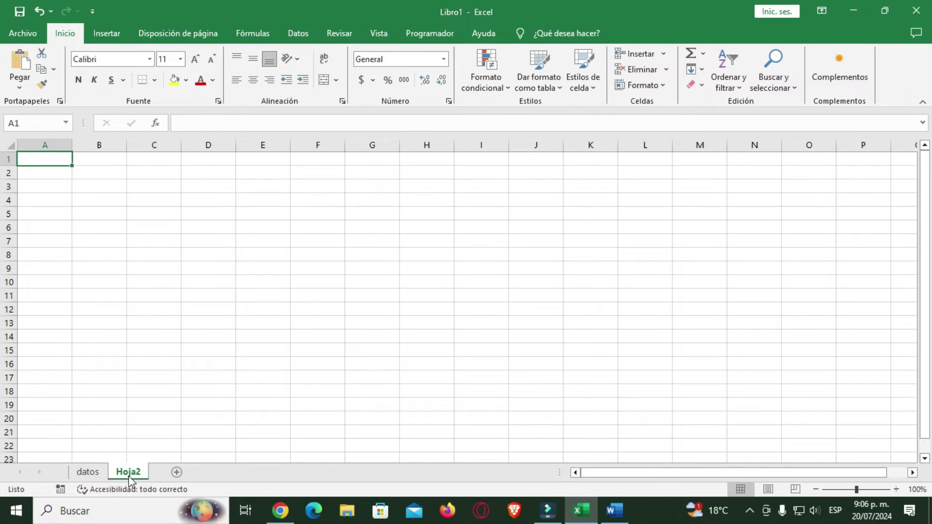
{"action": "right_click", "coordinate": [136, 476]}
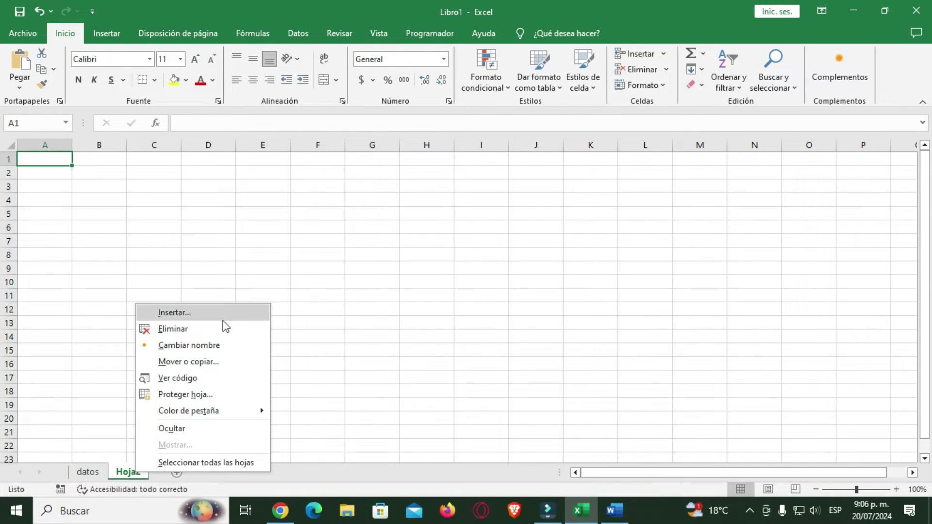
{"action": "left_click", "coordinate": [209, 351]}
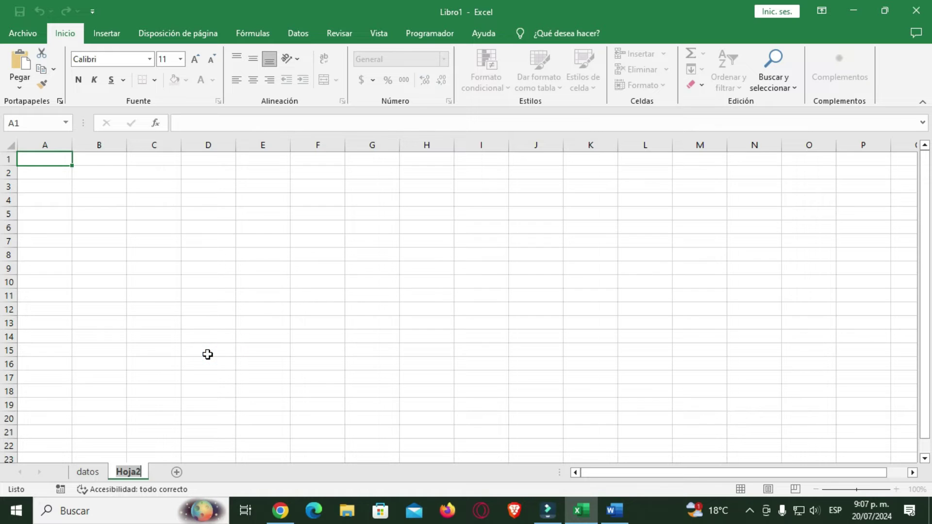
{"action": "type", "text": "datos 2"}
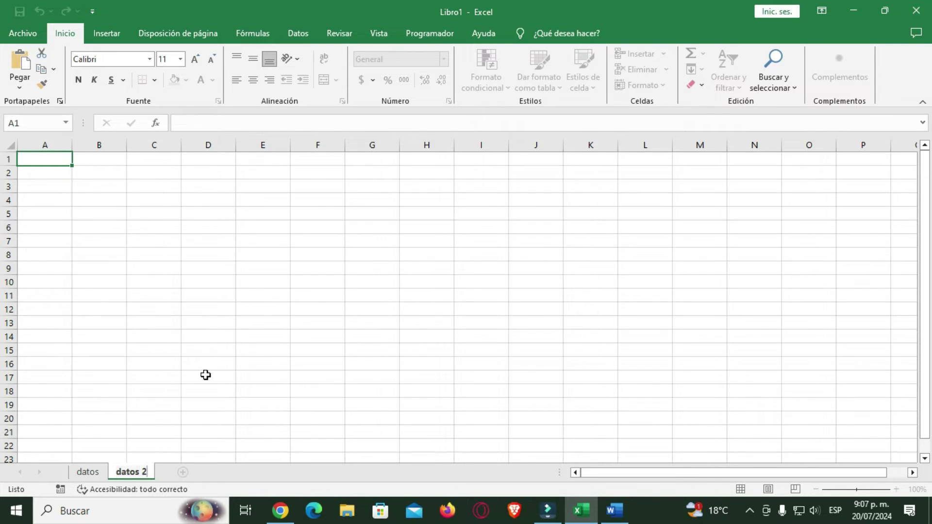
{"action": "left_click", "coordinate": [219, 309]}
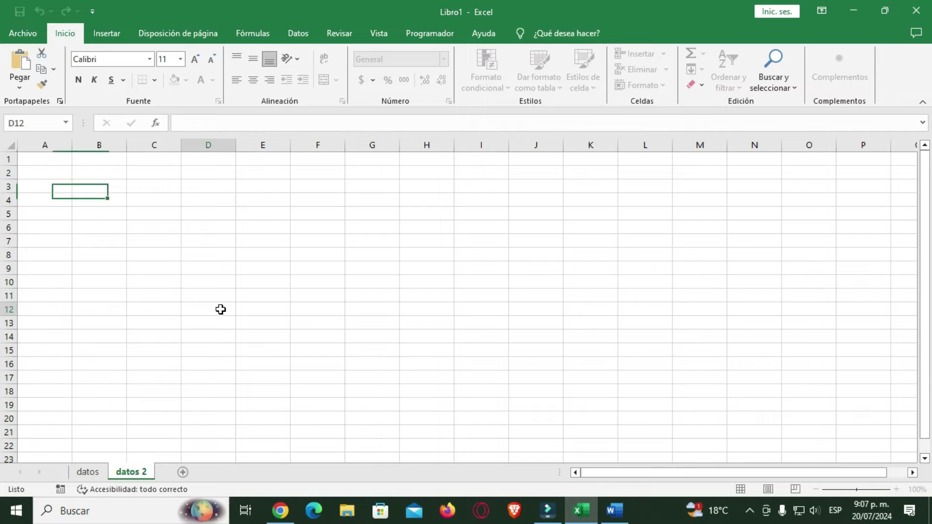
{"action": "left_click", "coordinate": [94, 473]}
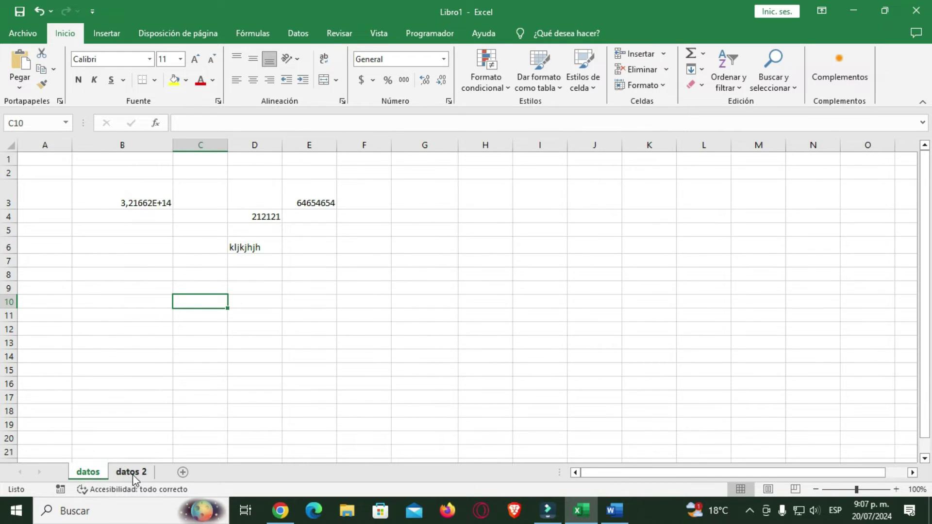
{"action": "left_click", "coordinate": [133, 473]}
{"action": "left_click", "coordinate": [212, 226]}
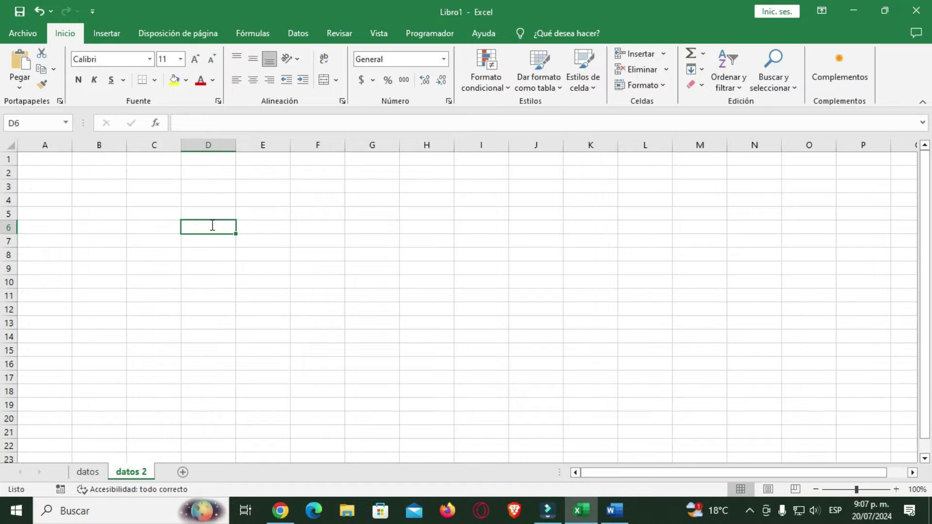
{"action": "type", "text": "marcelo"}
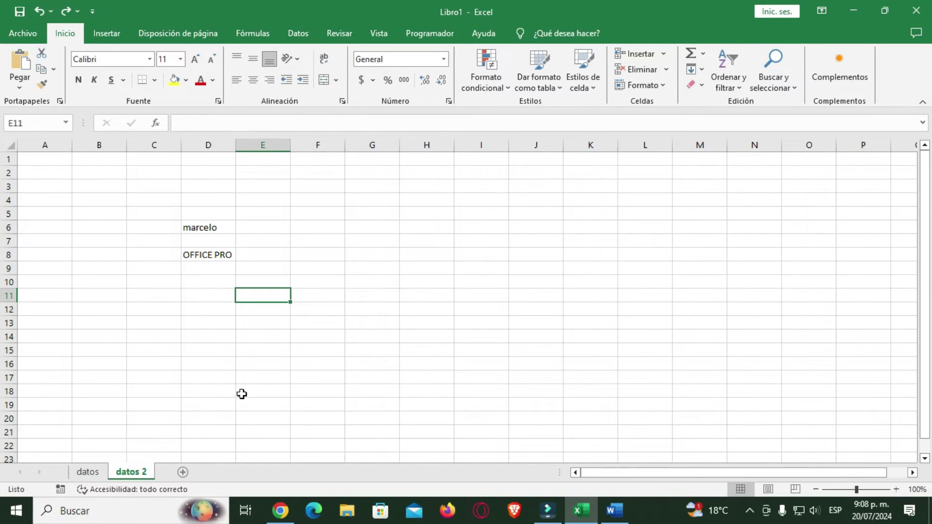
{"action": "right_click", "coordinate": [136, 476]}
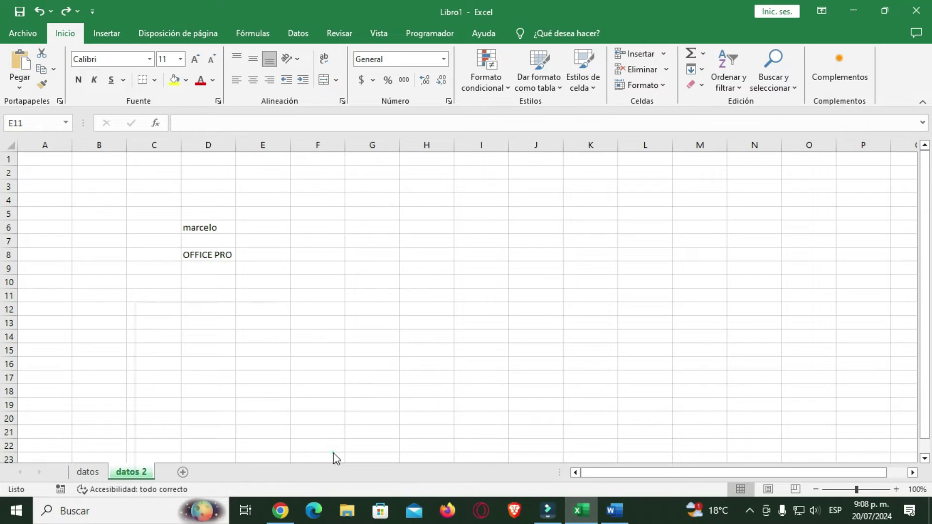
{"action": "left_click", "coordinate": [334, 467]}
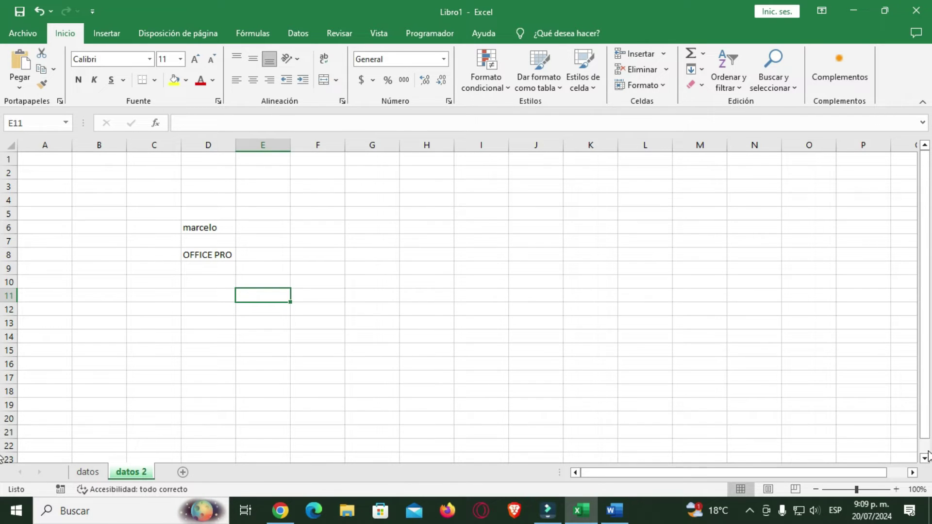
{"action": "mouse_move", "coordinate": [856, 489]}
{"action": "left_mouse_down"}
{"action": "mouse_move", "coordinate": [876, 492]}
{"action": "mouse_move", "coordinate": [859, 494]}
{"action": "left_mouse_up"}
{"action": "left_click_drag", "start_coordinate": [859, 494], "coordinate": [856, 490]}
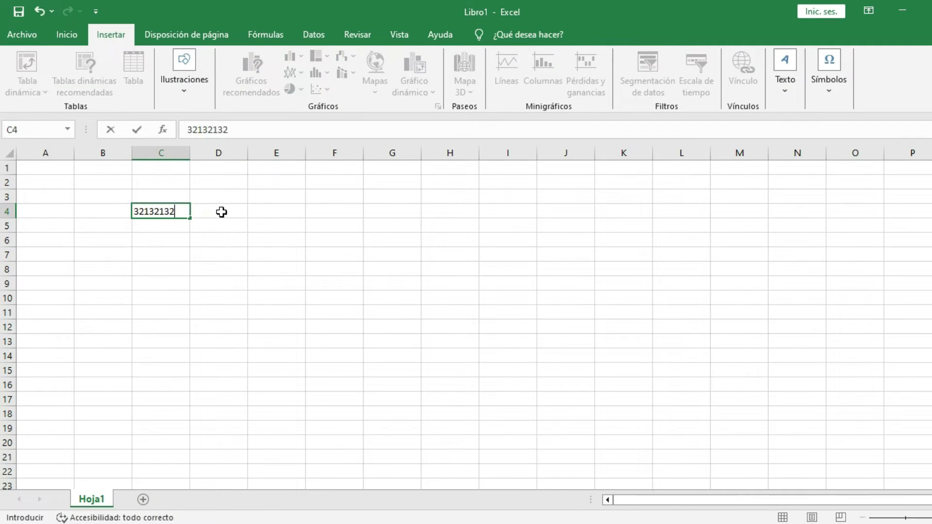
Enter LKJLKJKL in D4 and 321LKJLKJ in E4 beside 32132132 in C4.
{"action": "left_click", "coordinate": [222, 212]}
{"action": "type", "text": "LKJLKJKL"}
{"action": "key", "text": "ctrl+Return"}
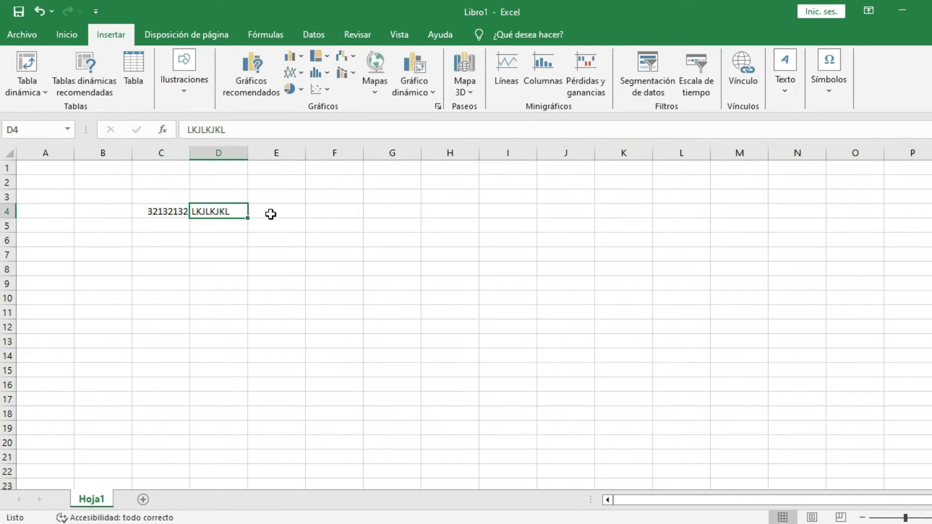
{"action": "left_click", "coordinate": [279, 210]}
{"action": "type", "text": "321LKJLKJ"}
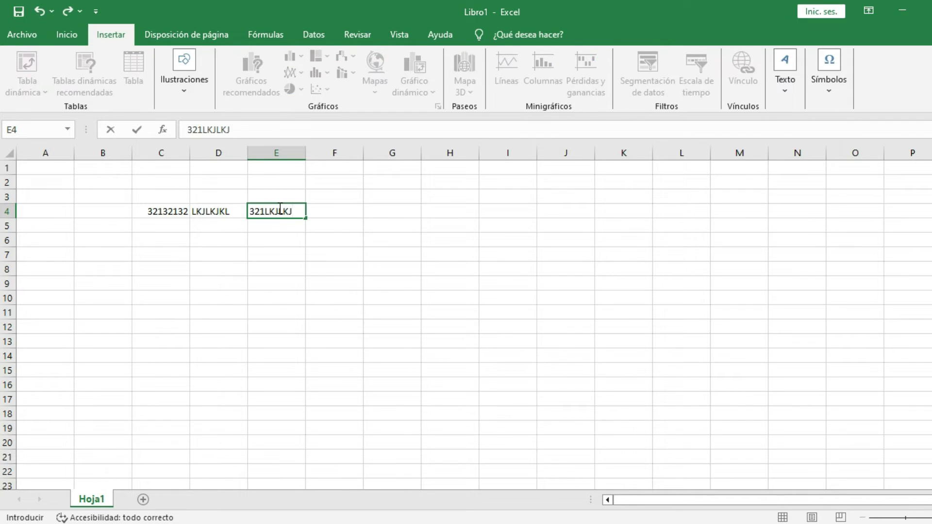
Browse the other ribbon tabs and return to Inicio.
{"action": "left_click", "coordinate": [69, 35]}
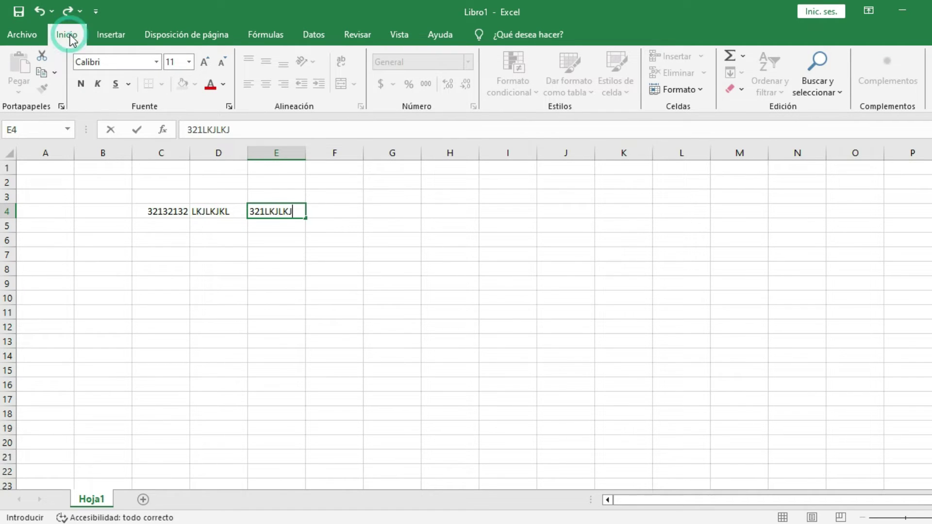
{"action": "left_click", "coordinate": [123, 35]}
{"action": "scroll", "coordinate": [190, 41], "scroll_direction": "down", "scroll_amount": 4}
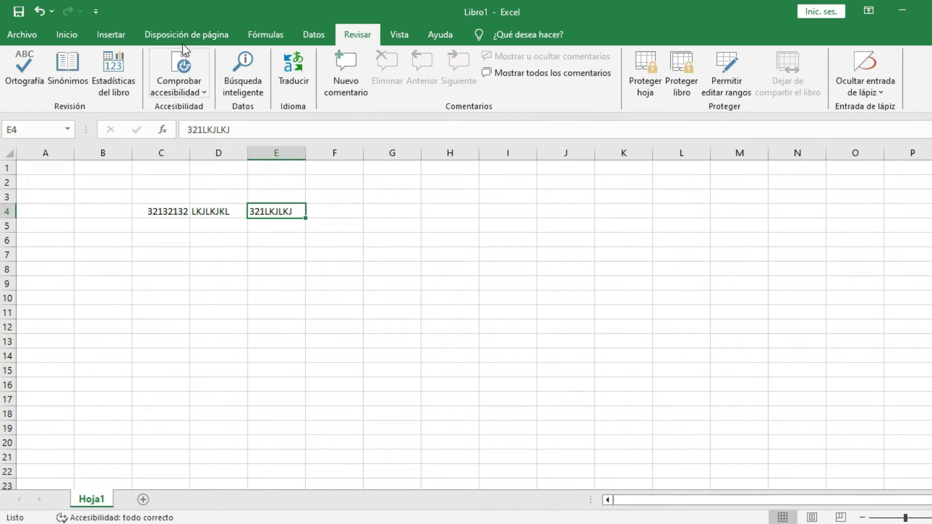
{"action": "left_click", "coordinate": [68, 35]}
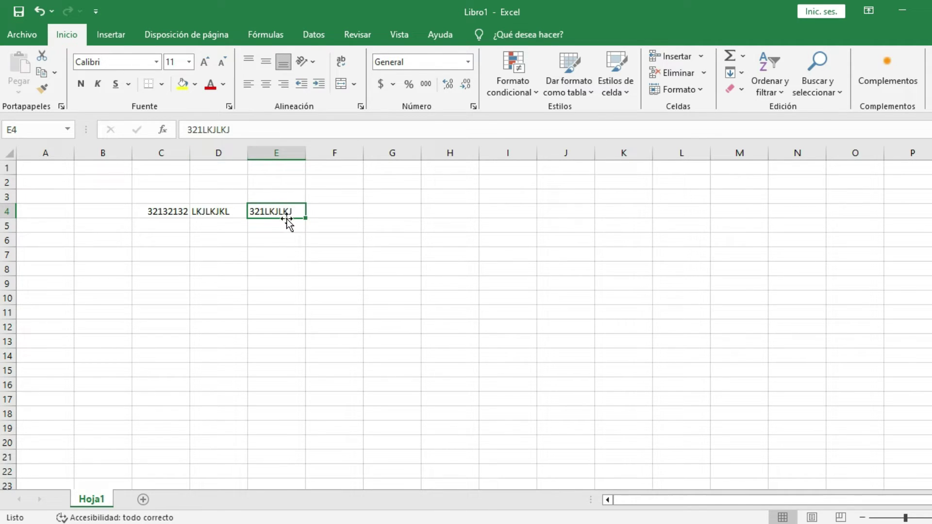
Give E4 a light orange fill and green text, then select H4.
{"action": "left_click", "coordinate": [195, 84]}
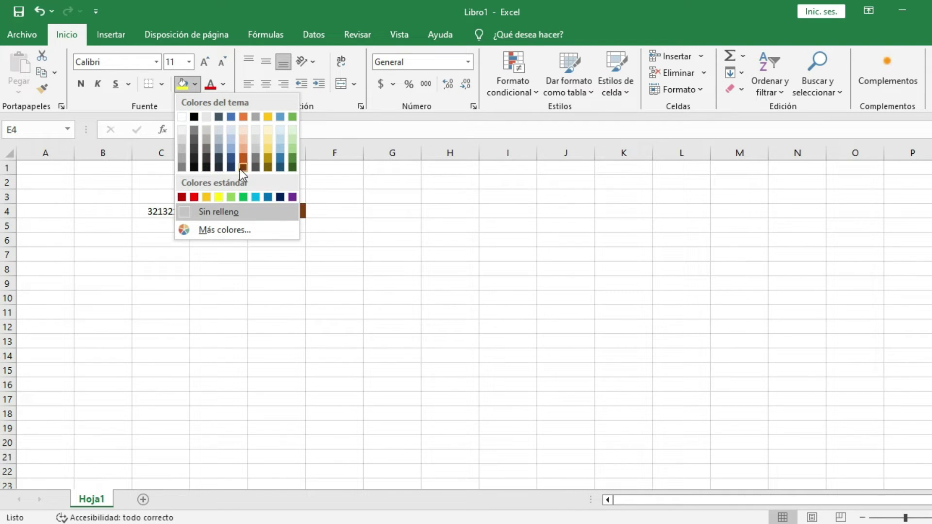
{"action": "left_click", "coordinate": [239, 138]}
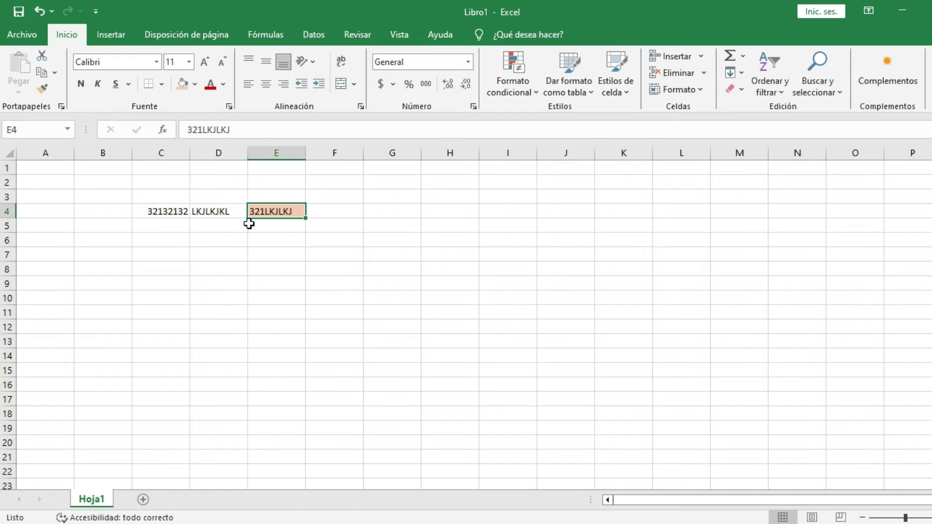
{"action": "left_click", "coordinate": [226, 81]}
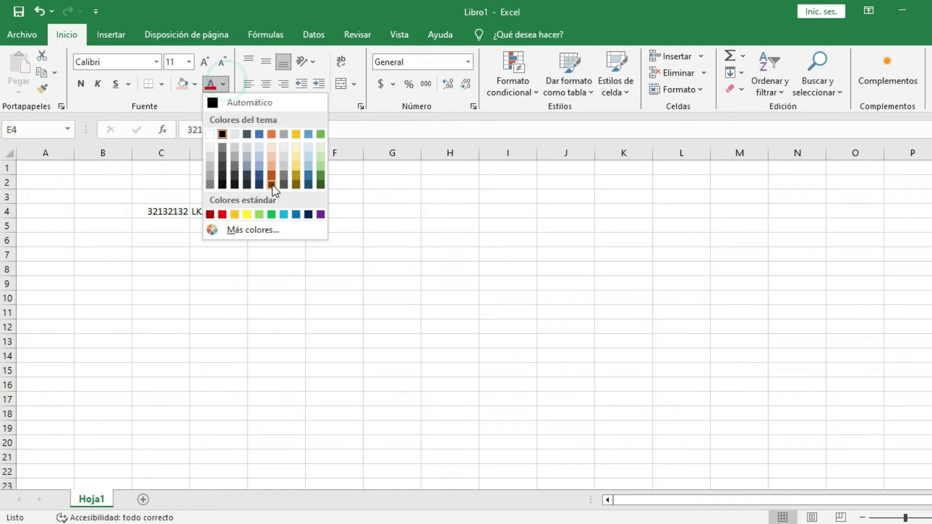
{"action": "left_click", "coordinate": [269, 211]}
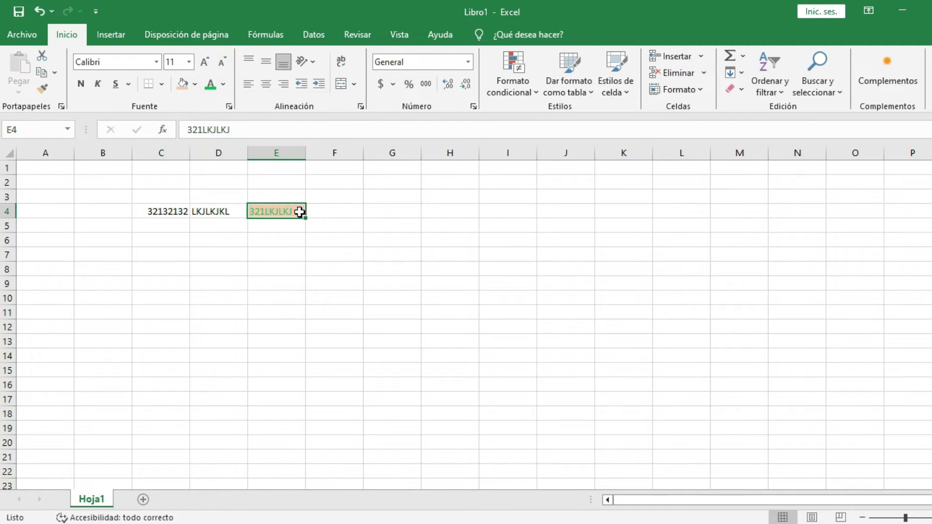
{"action": "left_click", "coordinate": [449, 212]}
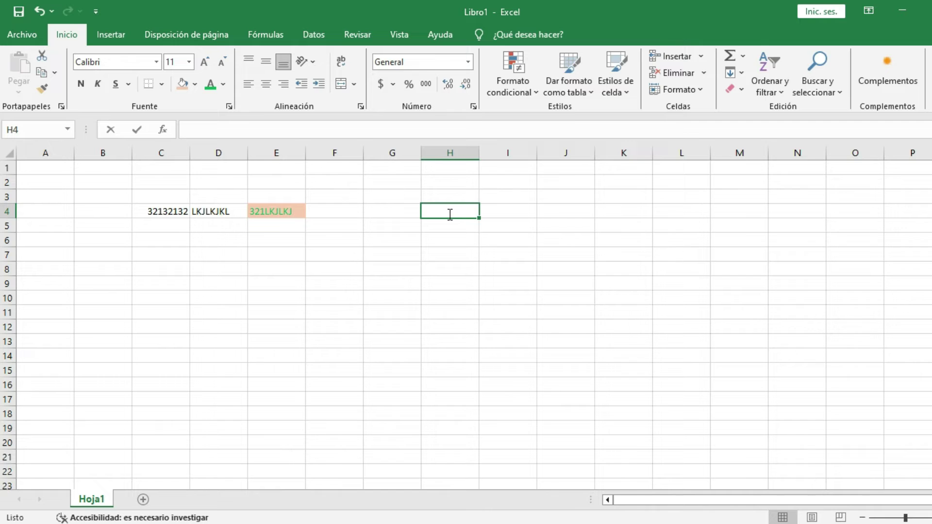
Enter 464646 in H4 and set it in the Abril Fatface font.
{"action": "type", "text": "464646"}
{"action": "left_click", "coordinate": [405, 284]}
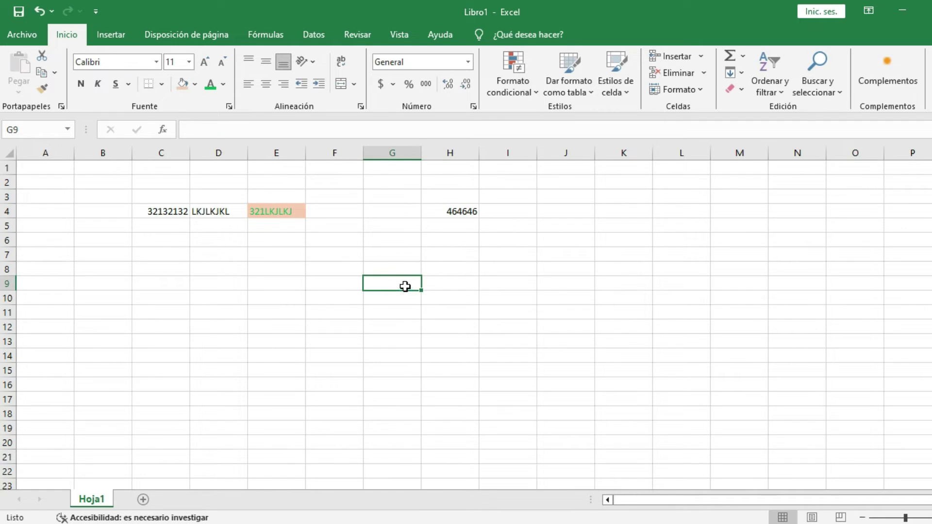
{"action": "left_click", "coordinate": [453, 211]}
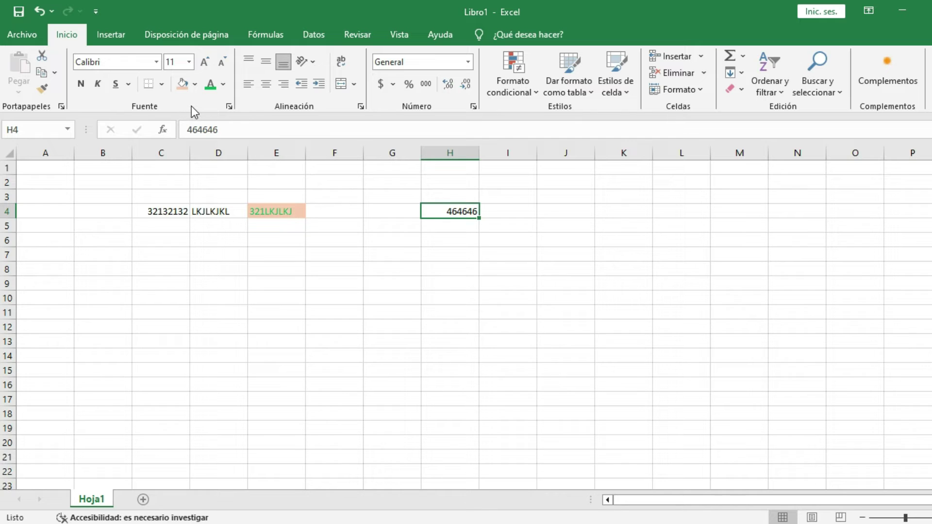
{"action": "left_click", "coordinate": [156, 62]}
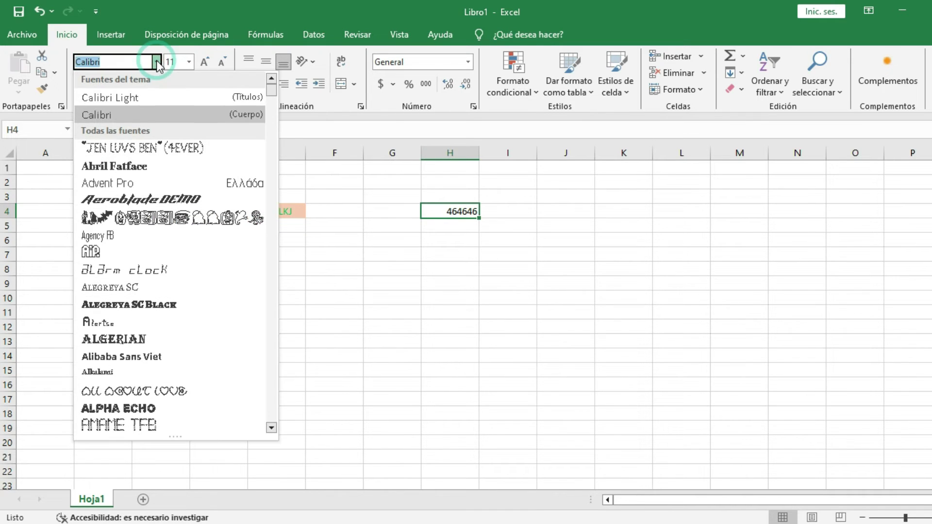
{"action": "left_click", "coordinate": [118, 167]}
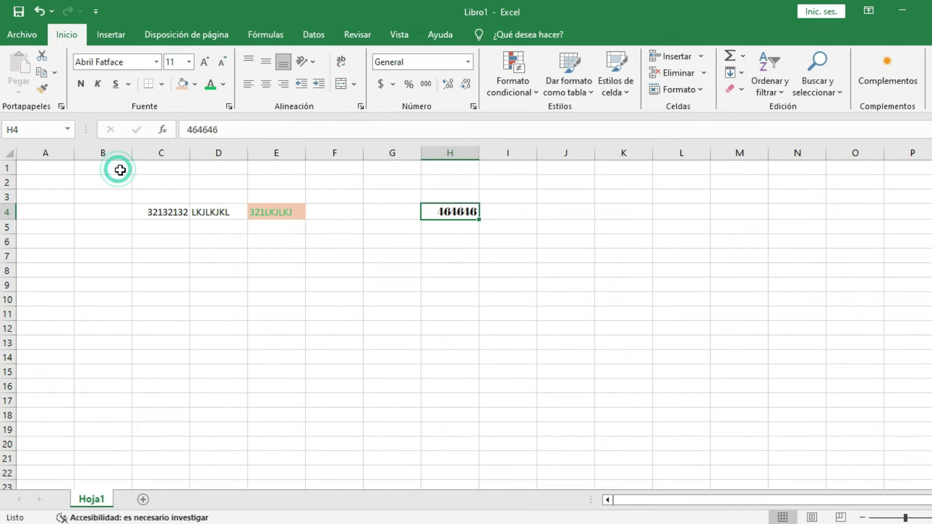
{"action": "left_click", "coordinate": [453, 213]}
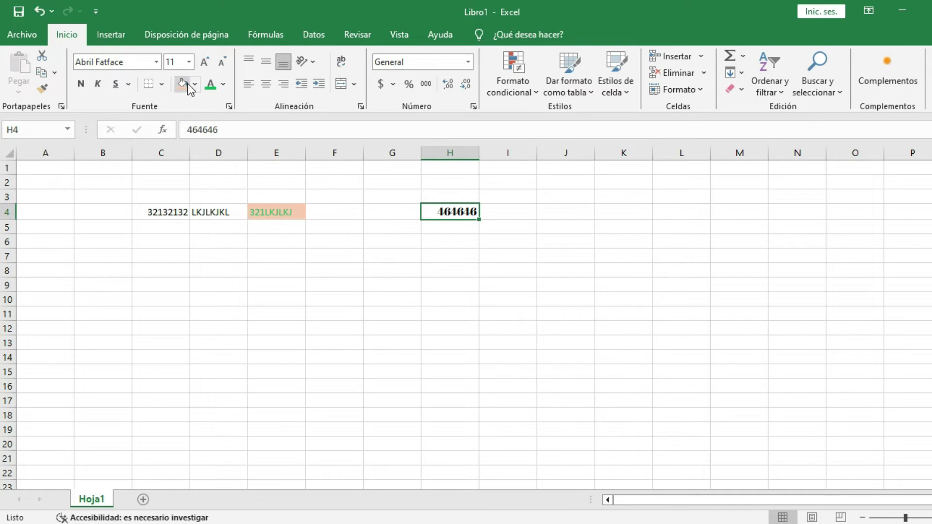
Make H4's text yellow on a blue fill.
{"action": "left_click", "coordinate": [223, 85]}
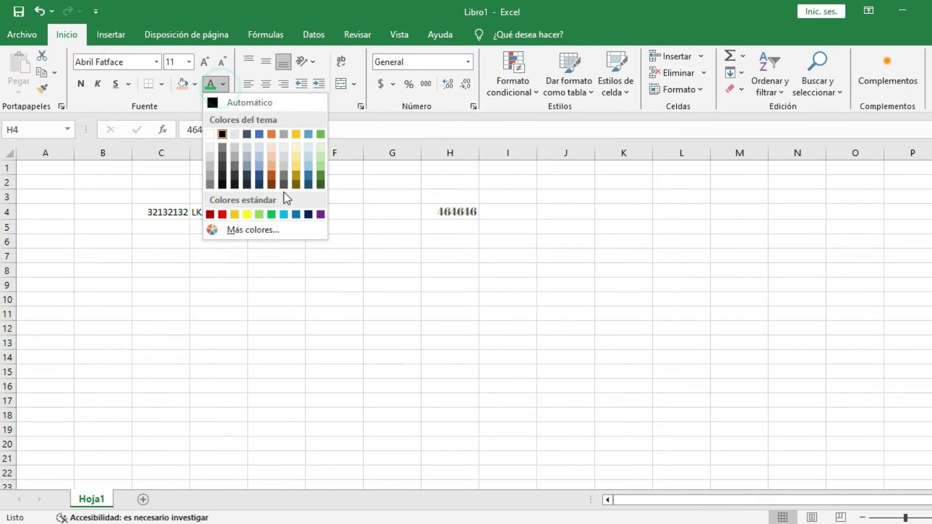
{"action": "left_click", "coordinate": [247, 212]}
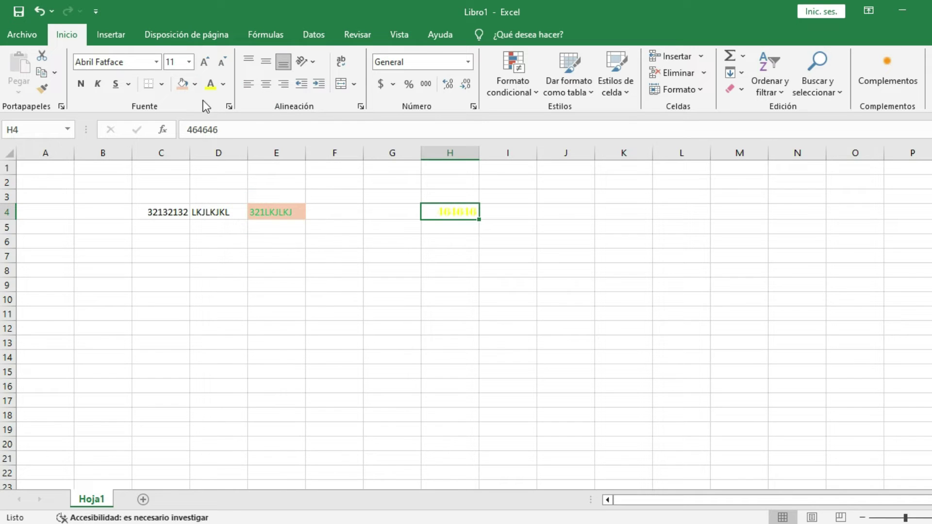
{"action": "left_click", "coordinate": [194, 84]}
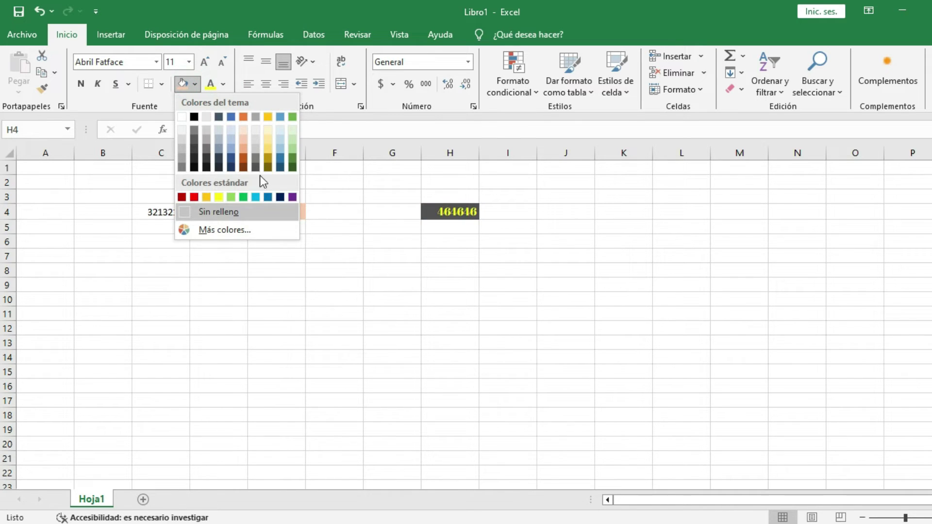
{"action": "left_click", "coordinate": [268, 196]}
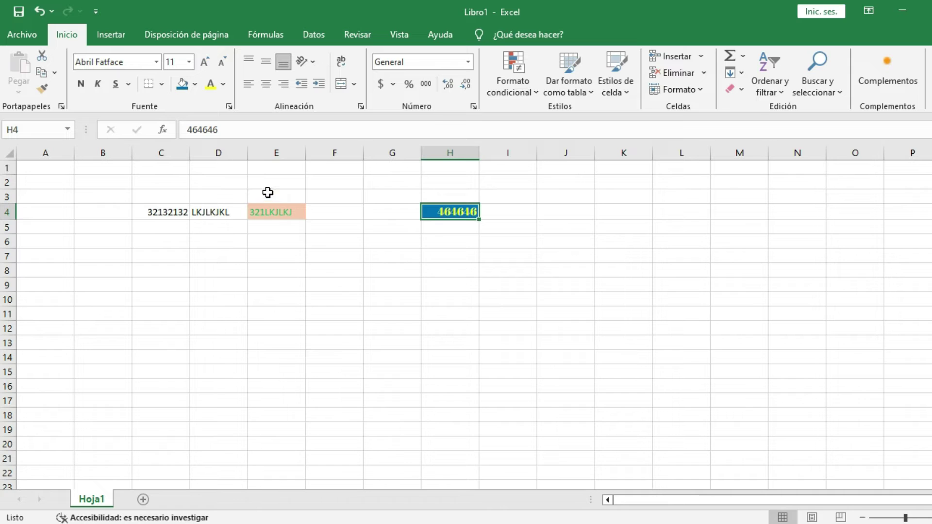
Adjust H4's font size with the Increase and Decrease Font Size buttons.
{"action": "left_click", "coordinate": [193, 63]}
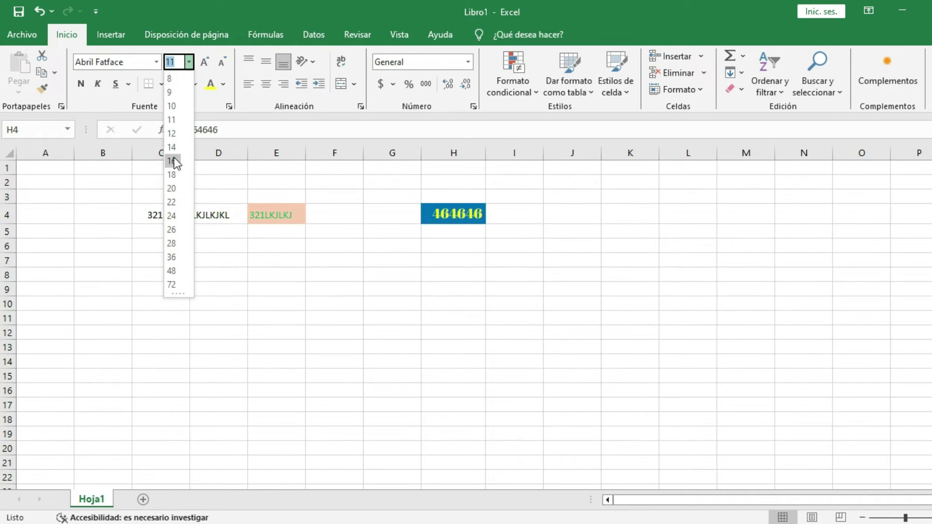
{"action": "left_click", "coordinate": [209, 62]}
{"action": "left_click", "coordinate": [209, 61]}
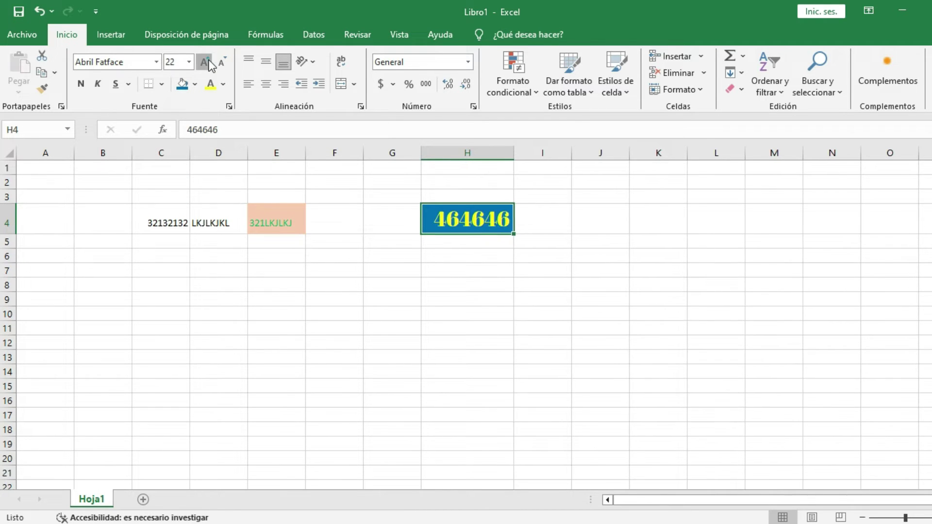
{"action": "left_click", "coordinate": [209, 61]}
{"action": "left_click", "coordinate": [209, 62]}
{"action": "left_click", "coordinate": [222, 62]}
{"action": "left_click", "coordinate": [222, 62]}
{"action": "left_click", "coordinate": [221, 63]}
{"action": "left_click", "coordinate": [221, 63]}
{"action": "left_click", "coordinate": [222, 62]}
{"action": "left_click", "coordinate": [221, 62]}
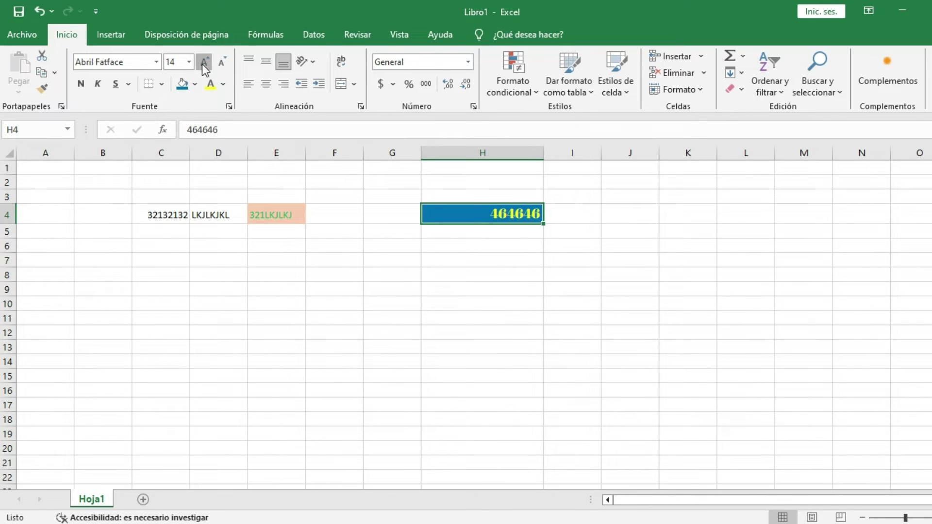
{"action": "left_click", "coordinate": [203, 62]}
{"action": "left_click", "coordinate": [203, 62]}
Put an outside border on H4 and all borders on G4.
{"action": "left_click", "coordinate": [162, 85]}
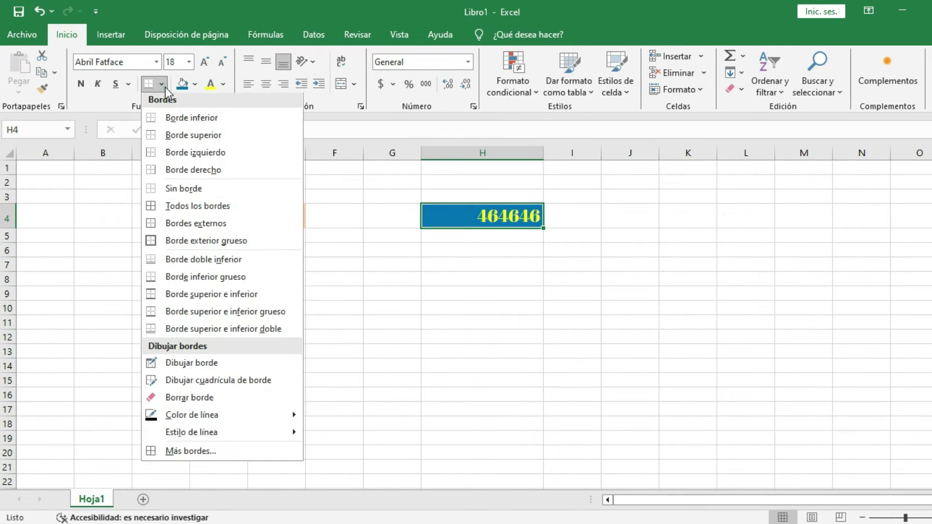
{"action": "left_click", "coordinate": [189, 226]}
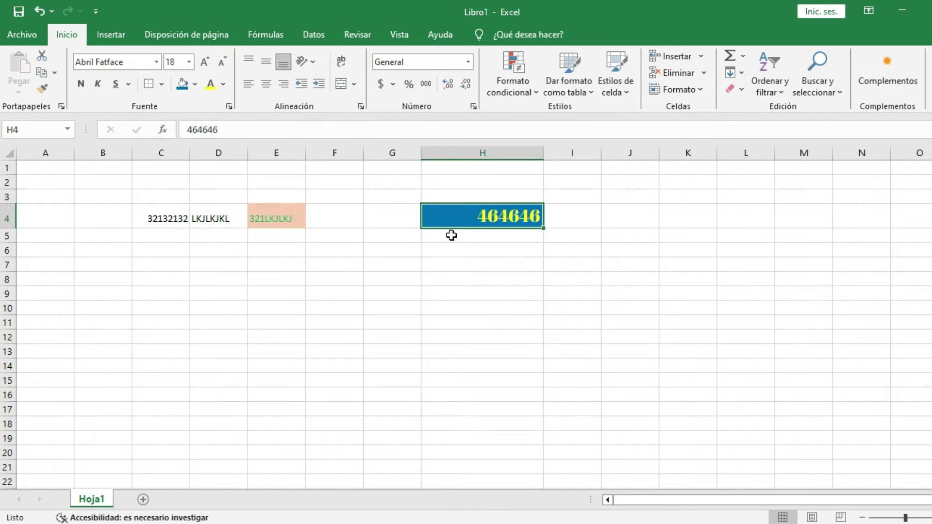
{"action": "left_click", "coordinate": [383, 217]}
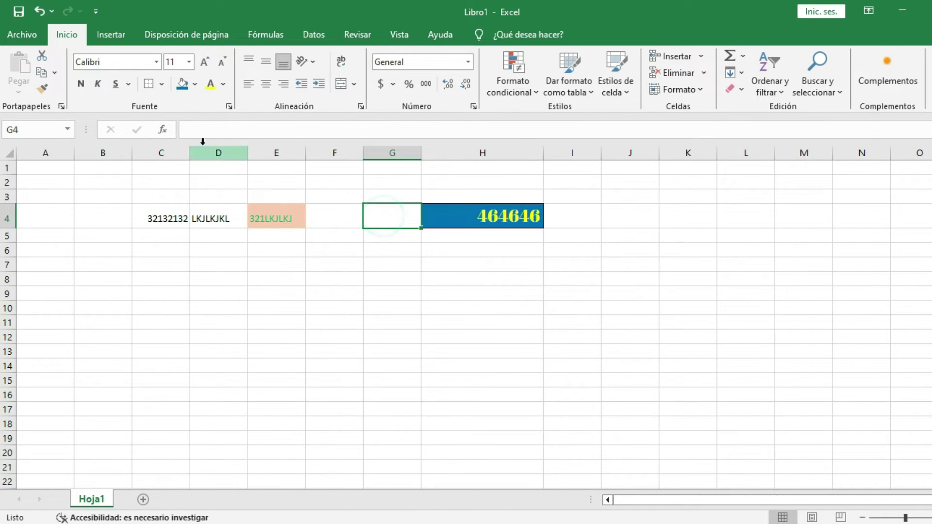
{"action": "left_click", "coordinate": [161, 85]}
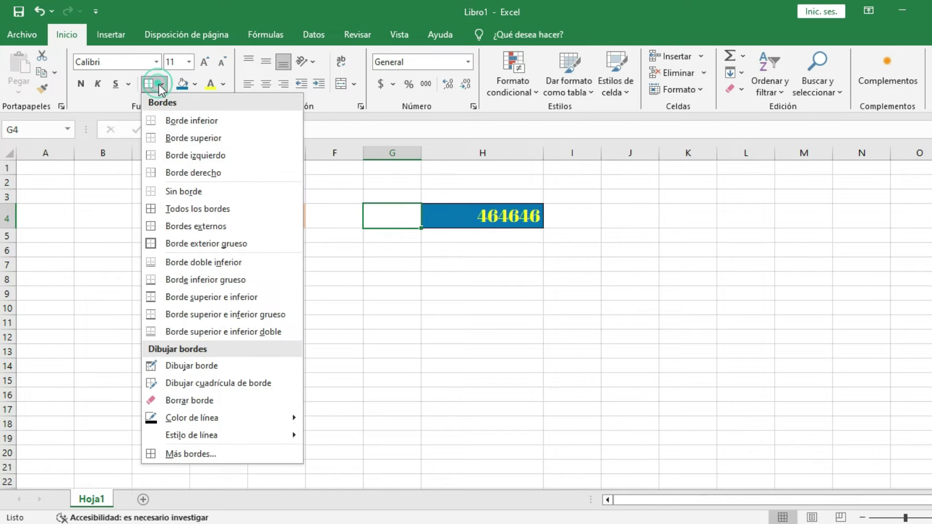
{"action": "left_click", "coordinate": [173, 213]}
Apply all borders to every cell of D7:F11.
{"action": "left_click", "coordinate": [411, 249]}
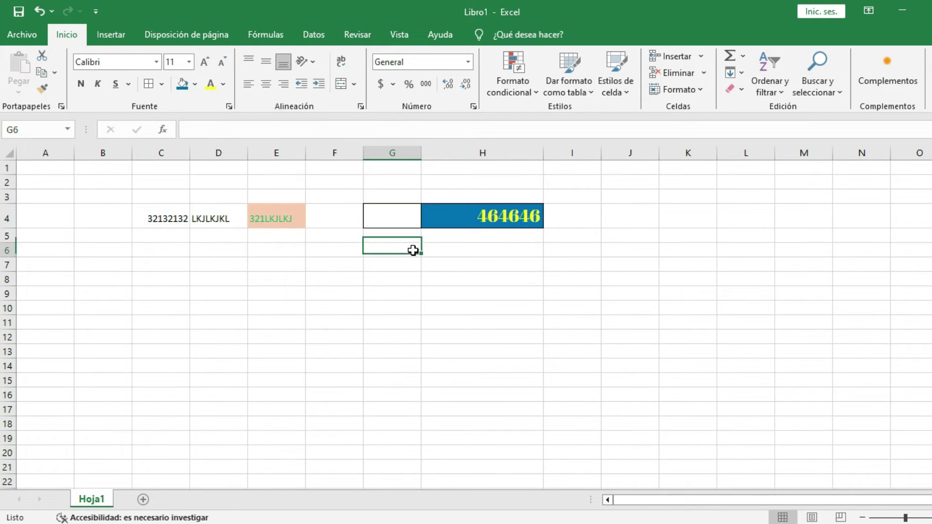
{"action": "mouse_move", "coordinate": [223, 264]}
{"action": "left_mouse_down"}
{"action": "mouse_move", "coordinate": [340, 334]}
{"action": "mouse_move", "coordinate": [339, 324]}
{"action": "left_mouse_up"}
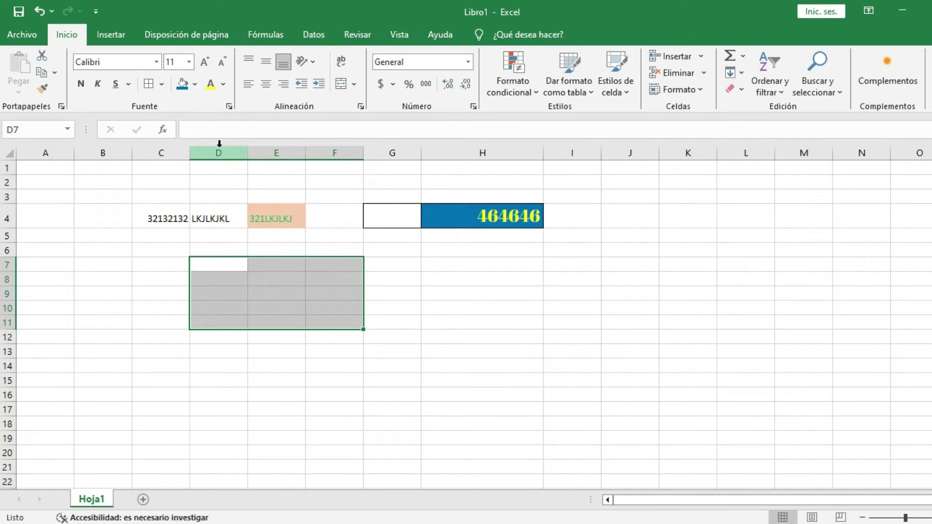
{"action": "left_click", "coordinate": [149, 85]}
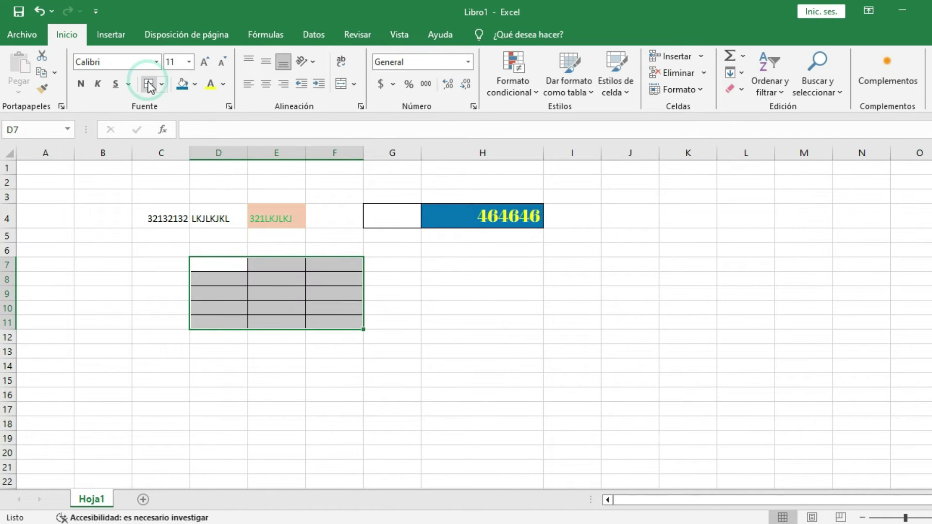
Make the 464646 in H4 bold.
{"action": "left_click", "coordinate": [429, 264]}
{"action": "key", "text": "Up"}
{"action": "key", "text": "Up"}
{"action": "key", "text": "Up"}
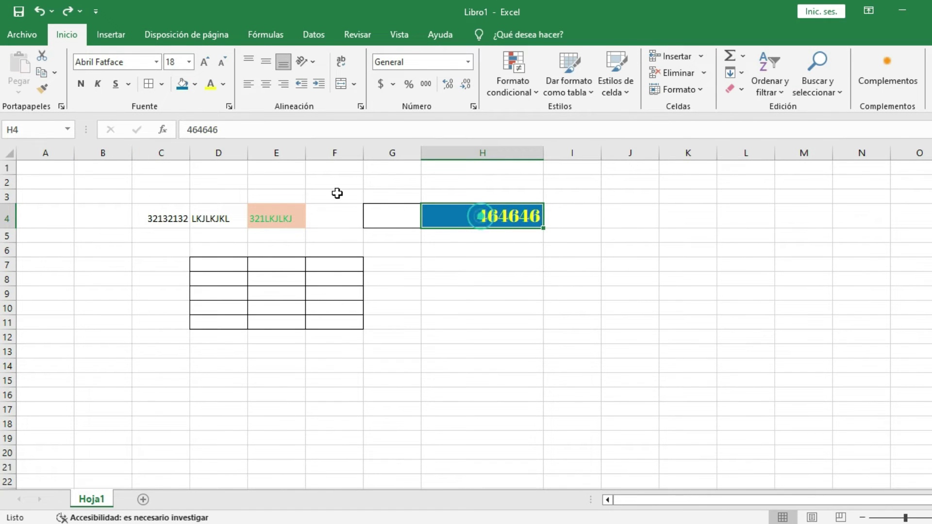
{"action": "left_click", "coordinate": [81, 84]}
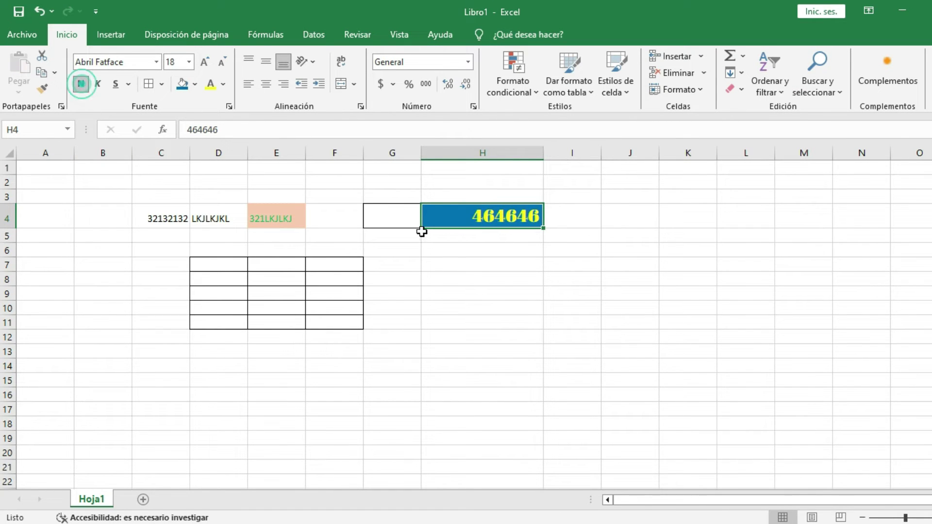
{"action": "double_click", "coordinate": [475, 250]}
Enter ÑLLK in H6 and make it italic and underlined.
{"action": "type", "text": "ÑLLK"}
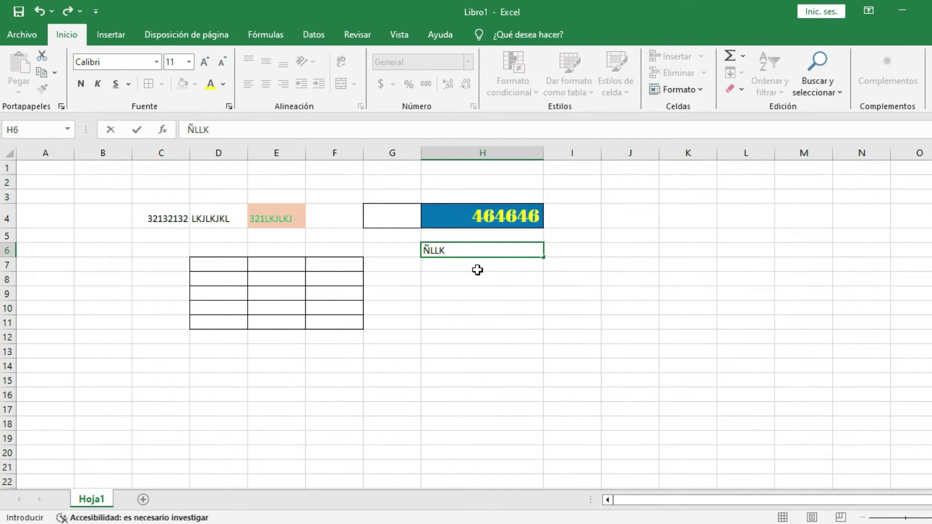
{"action": "left_click", "coordinate": [477, 265]}
{"action": "left_click", "coordinate": [473, 249]}
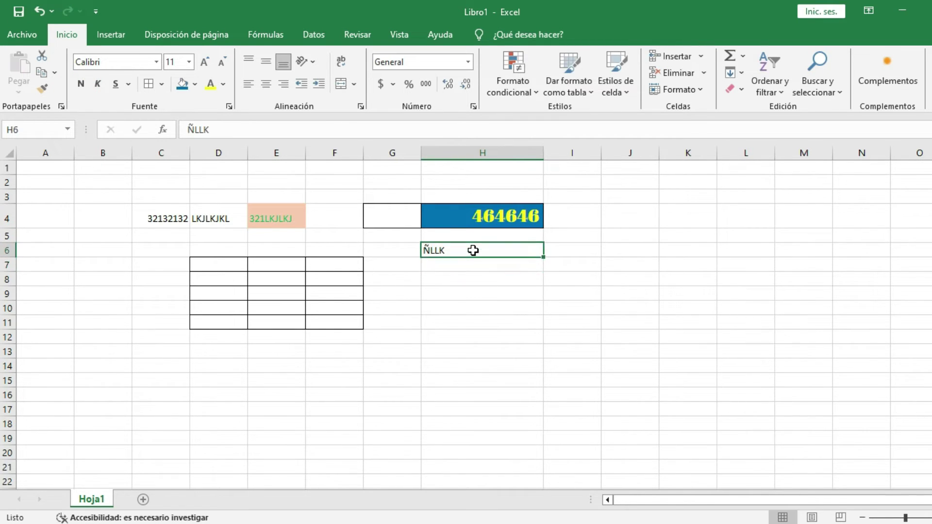
{"action": "left_click", "coordinate": [98, 88]}
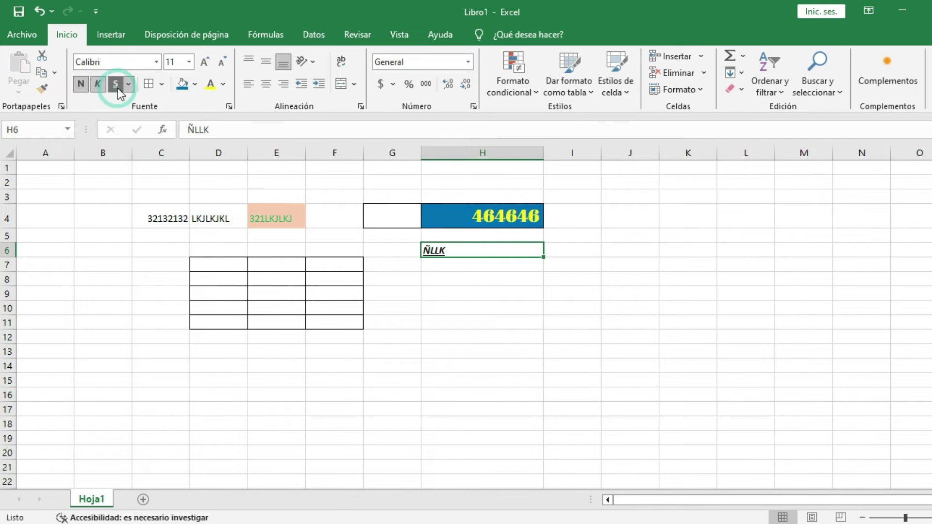
{"action": "left_click", "coordinate": [513, 276]}
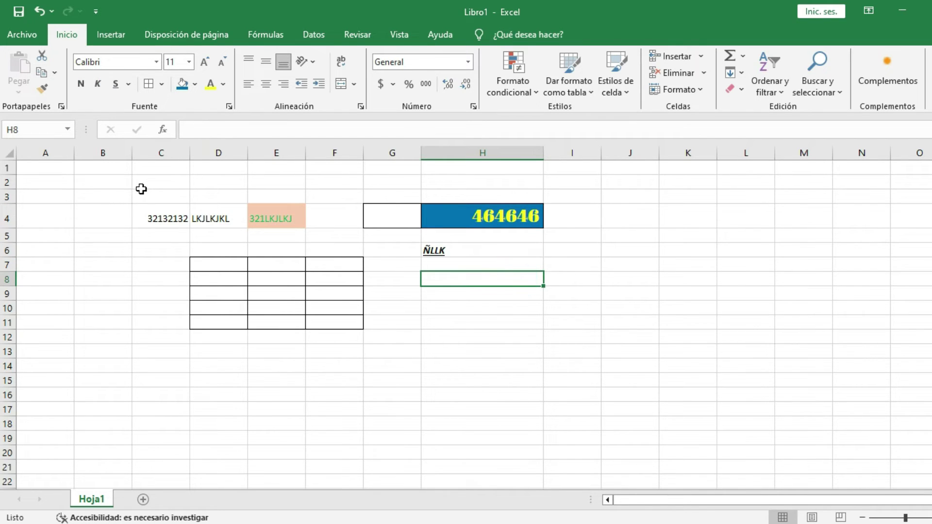
{"action": "left_click", "coordinate": [115, 201]}
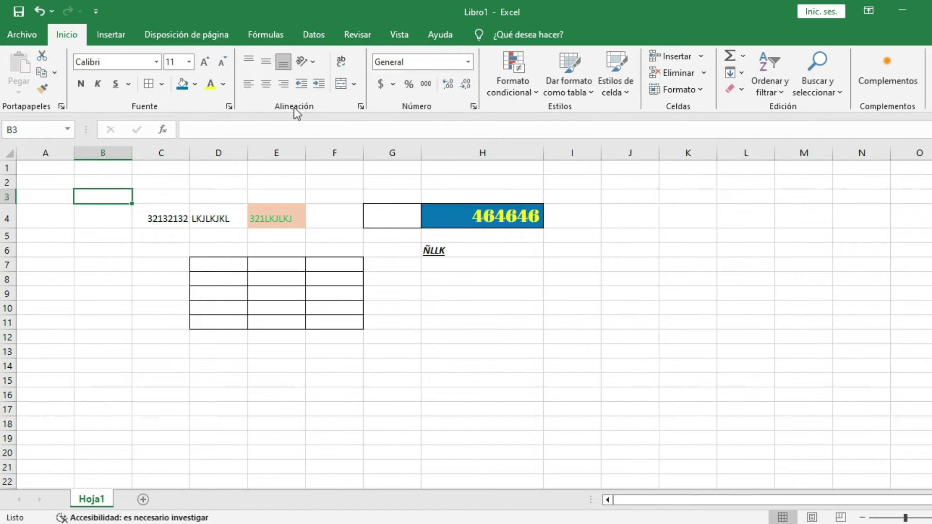
Top-align the 464646 in H4 and centre it horizontally.
{"action": "left_click", "coordinate": [471, 218]}
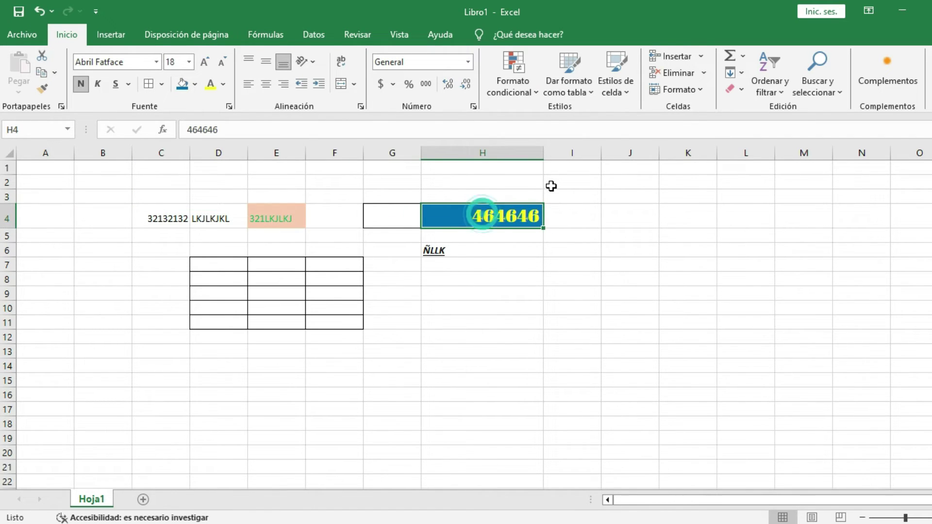
{"action": "left_click", "coordinate": [251, 60]}
{"action": "left_click", "coordinate": [249, 84]}
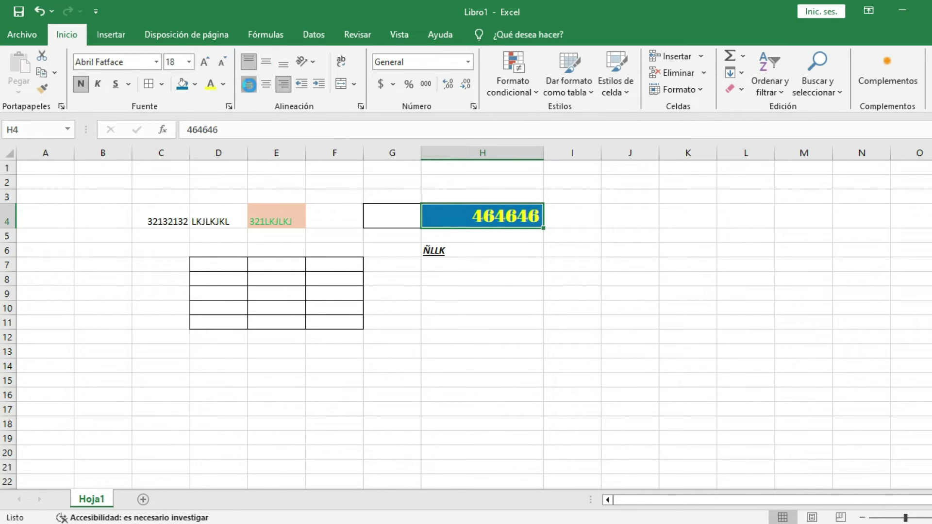
{"action": "left_click", "coordinate": [283, 85]}
{"action": "left_click", "coordinate": [266, 85]}
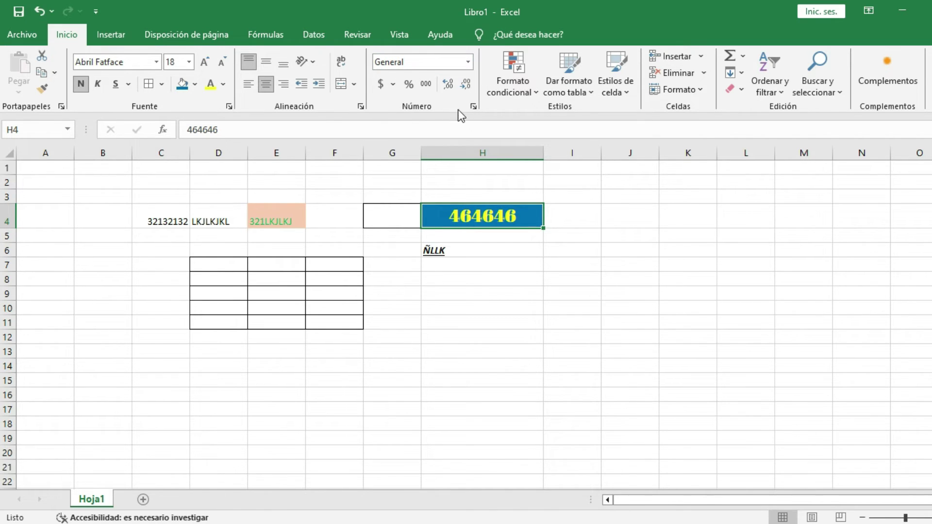
Apply the Moneda format with 2 decimal places to H4, showing $ 464.646,00.
{"action": "left_click", "coordinate": [473, 106]}
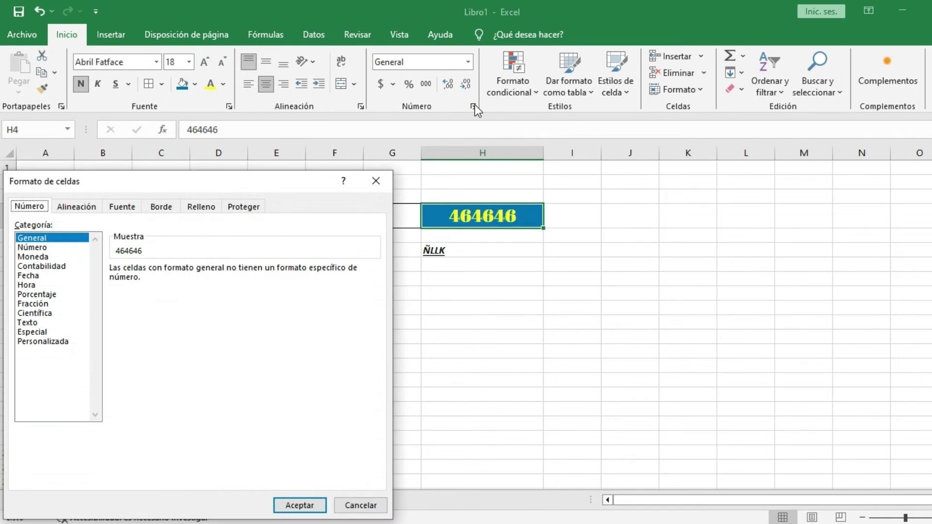
{"action": "left_click", "coordinate": [46, 257]}
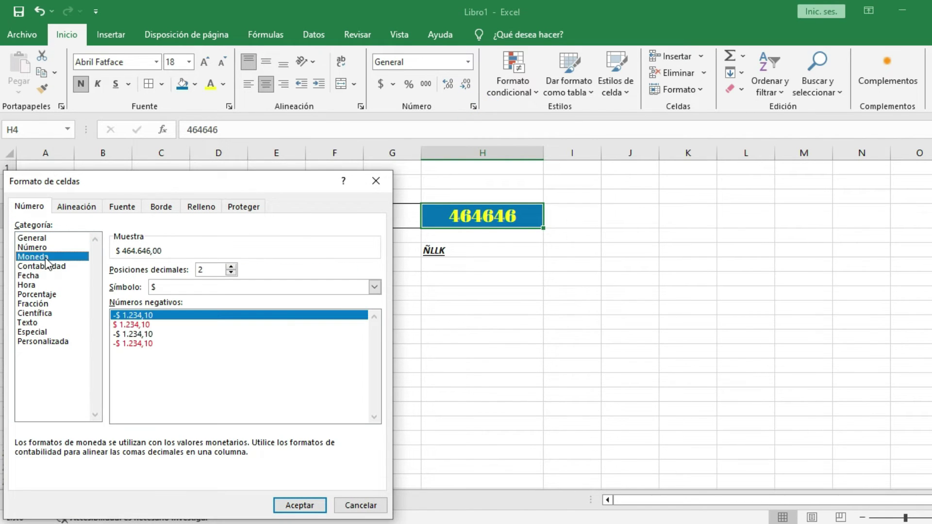
{"action": "left_click", "coordinate": [232, 273]}
{"action": "left_click", "coordinate": [231, 272]}
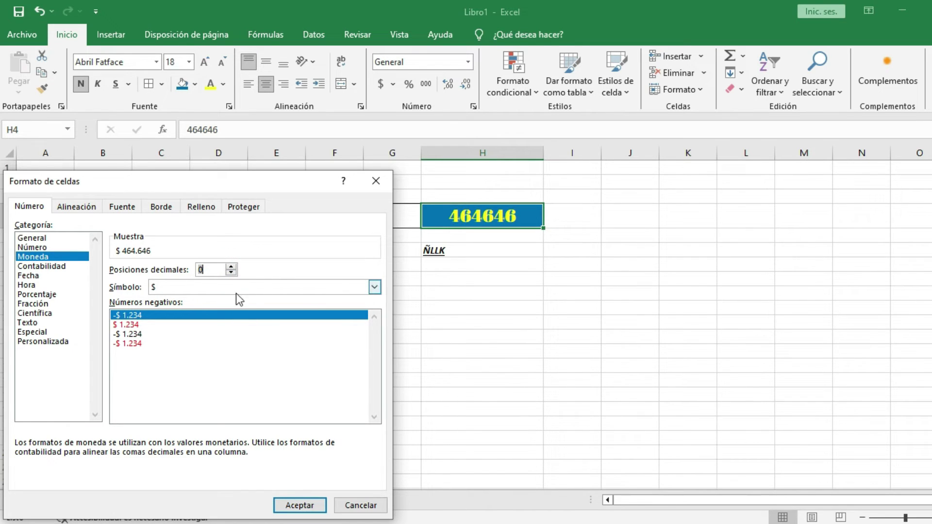
{"action": "left_click", "coordinate": [231, 266]}
{"action": "left_click", "coordinate": [232, 267]}
{"action": "left_click", "coordinate": [297, 510]}
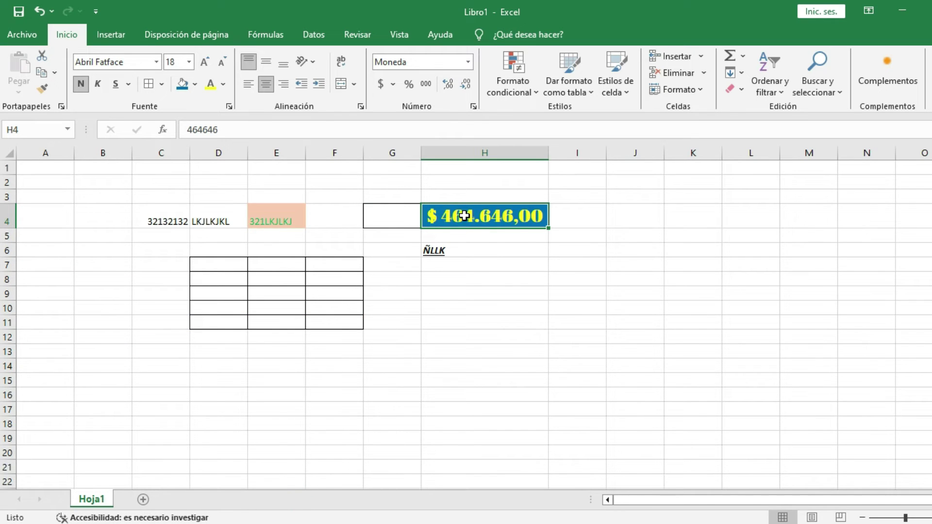
{"action": "left_click", "coordinate": [433, 216]}
Format D7:F11 as a table with Columna1–Columna3 headers.
{"action": "left_click", "coordinate": [584, 86]}
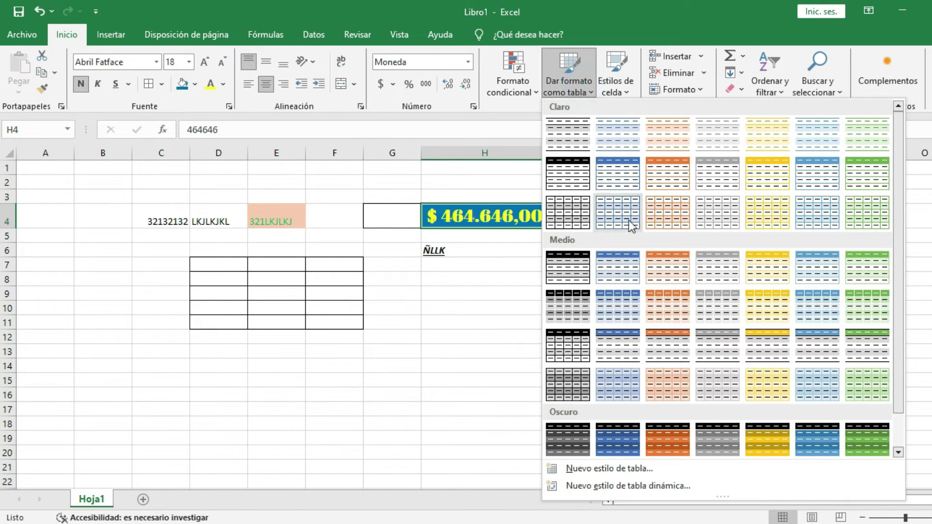
{"action": "left_click", "coordinate": [208, 262]}
{"action": "mouse_move", "coordinate": [206, 261]}
{"action": "left_mouse_down"}
{"action": "mouse_move", "coordinate": [320, 258]}
{"action": "mouse_move", "coordinate": [323, 327]}
{"action": "left_mouse_up"}
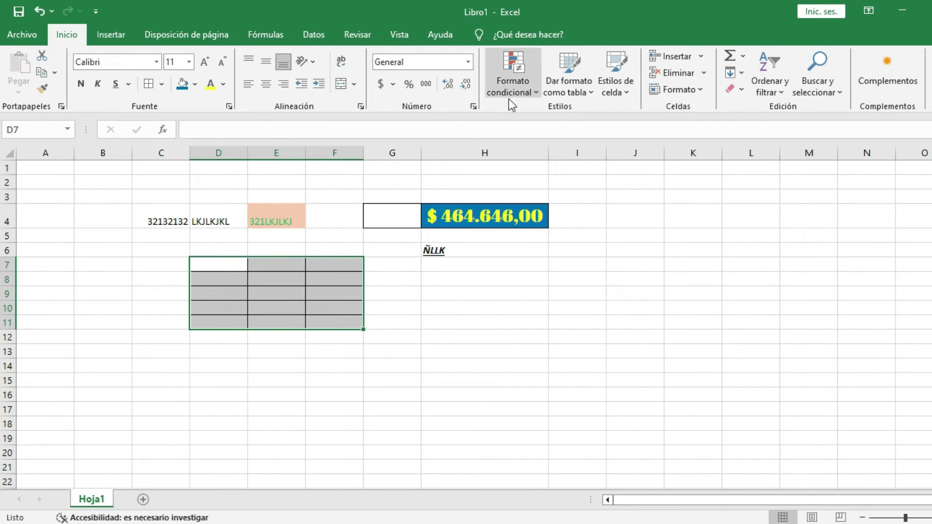
{"action": "mouse_move", "coordinate": [224, 265]}
{"action": "left_mouse_down"}
{"action": "mouse_move", "coordinate": [326, 315]}
{"action": "mouse_move", "coordinate": [322, 325]}
{"action": "left_mouse_up"}
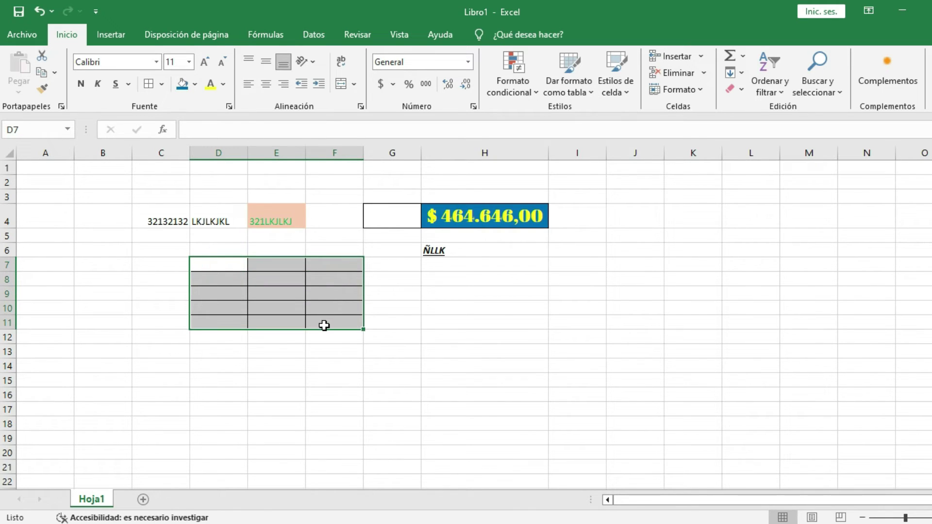
{"action": "left_click", "coordinate": [583, 90]}
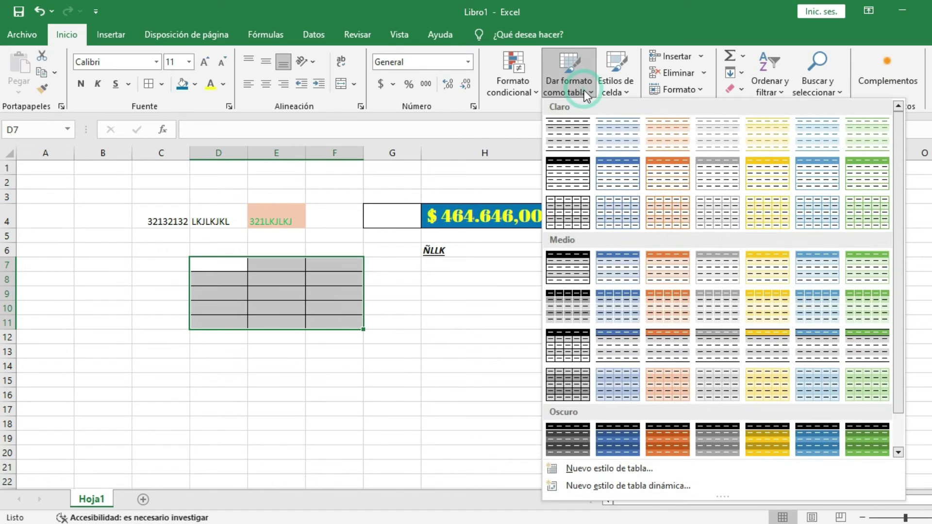
{"action": "left_click", "coordinate": [608, 269]}
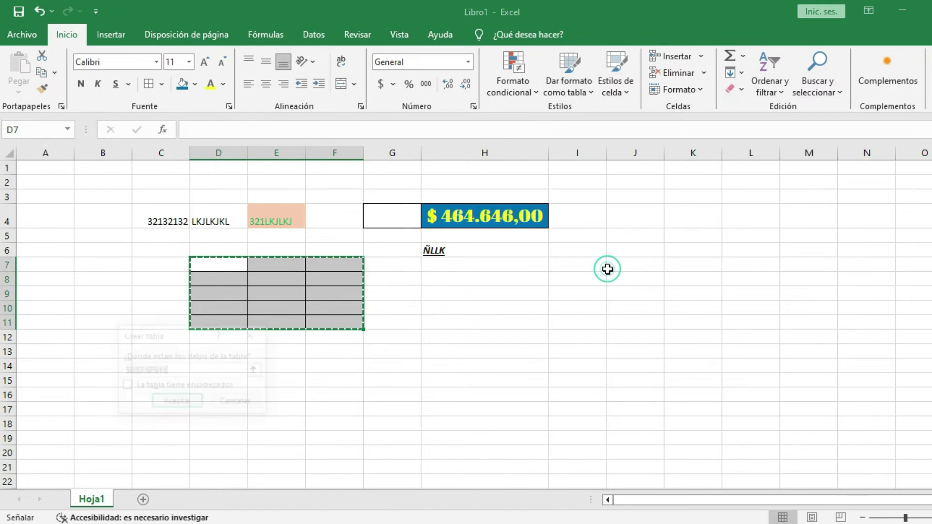
{"action": "left_click", "coordinate": [178, 404]}
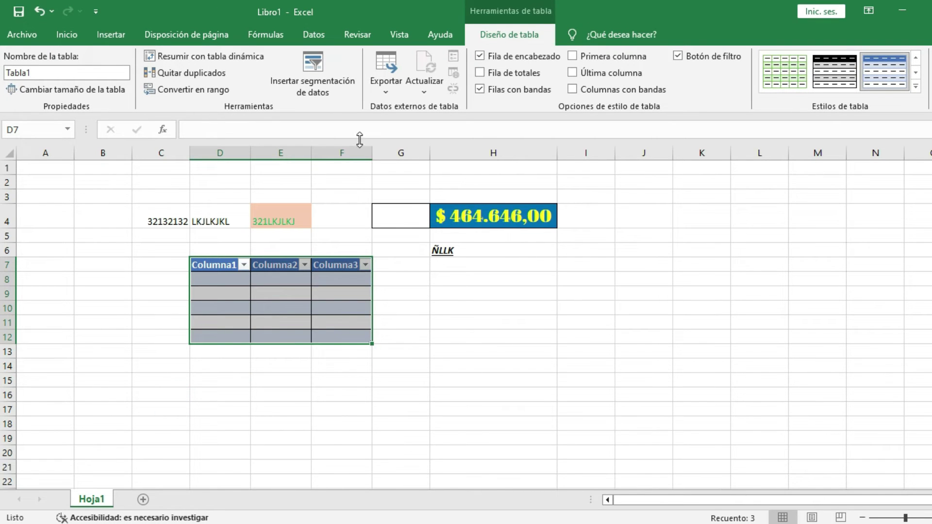
Restyle the table as Azul, Estilo de tabla oscuro 6.
{"action": "left_click", "coordinate": [83, 33]}
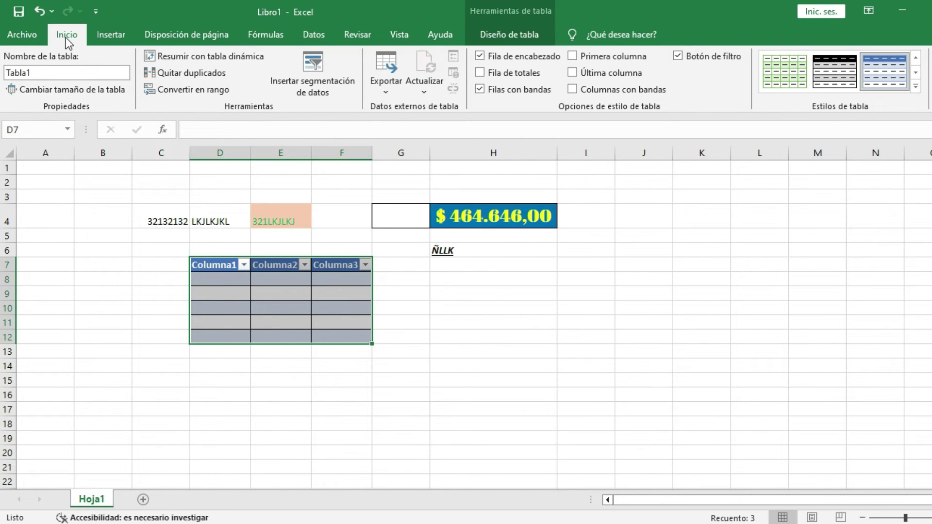
{"action": "left_click", "coordinate": [574, 91]}
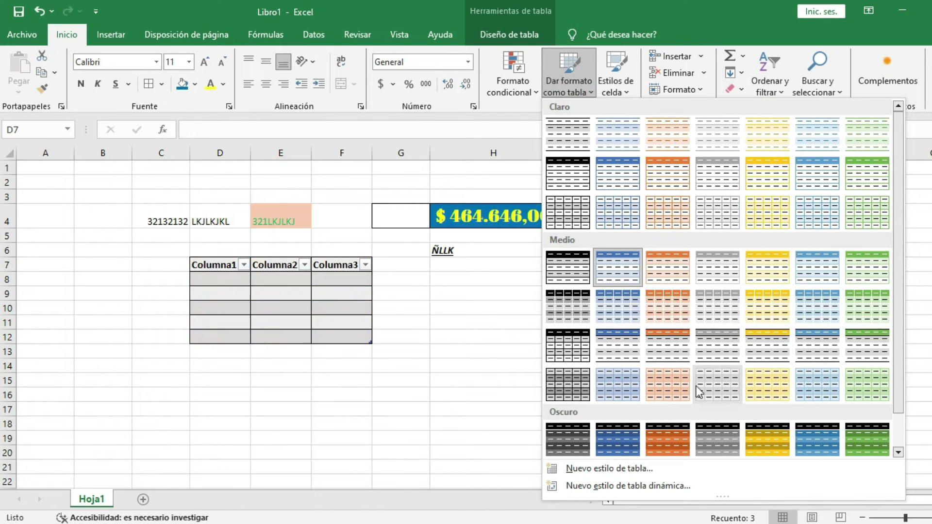
{"action": "left_click", "coordinate": [809, 435]}
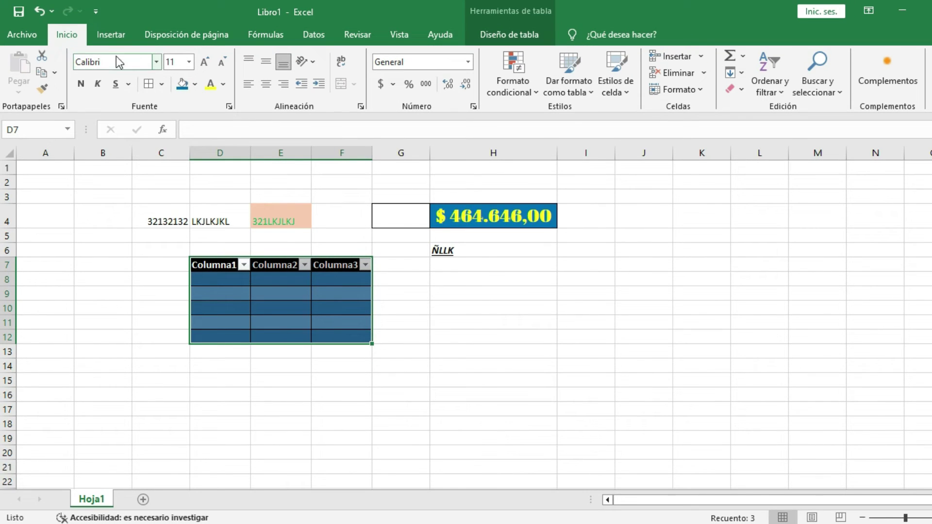
Browse the Insert, Page Layout, Formulas, Data and Review ribbon tabs, then return to Home.
{"action": "left_click", "coordinate": [112, 35]}
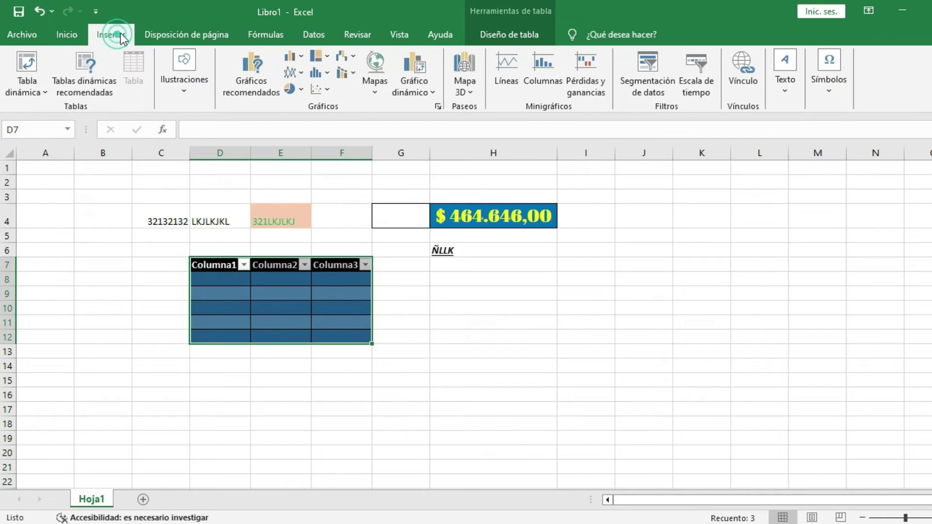
{"action": "left_click", "coordinate": [183, 35]}
{"action": "left_click", "coordinate": [265, 34]}
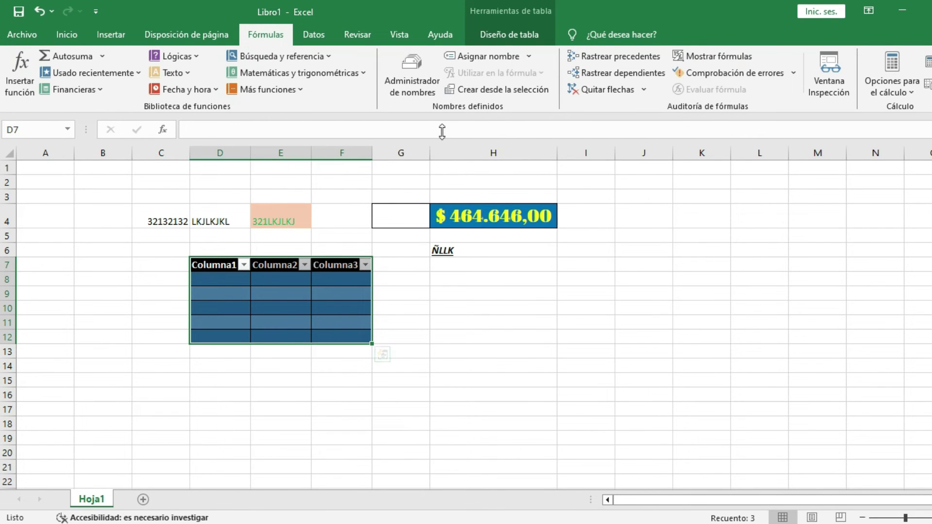
{"action": "left_click", "coordinate": [314, 35]}
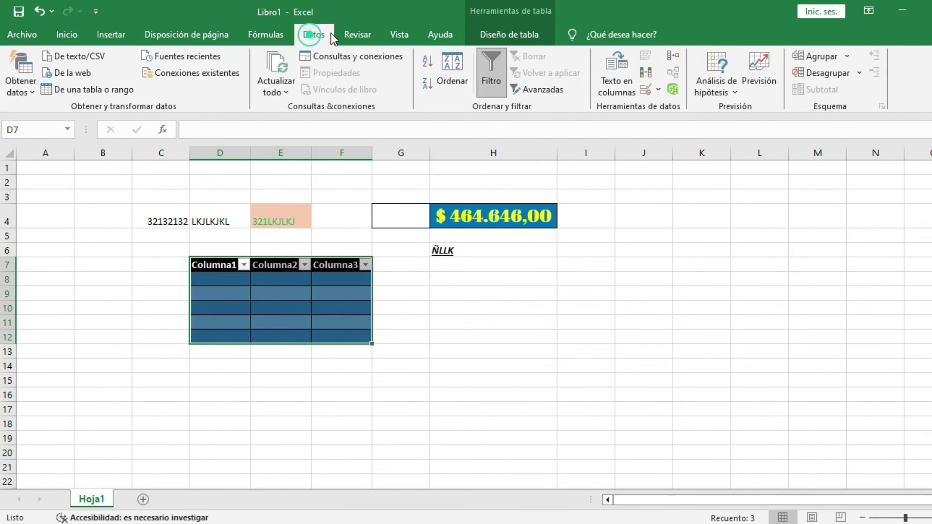
{"action": "left_click", "coordinate": [359, 35]}
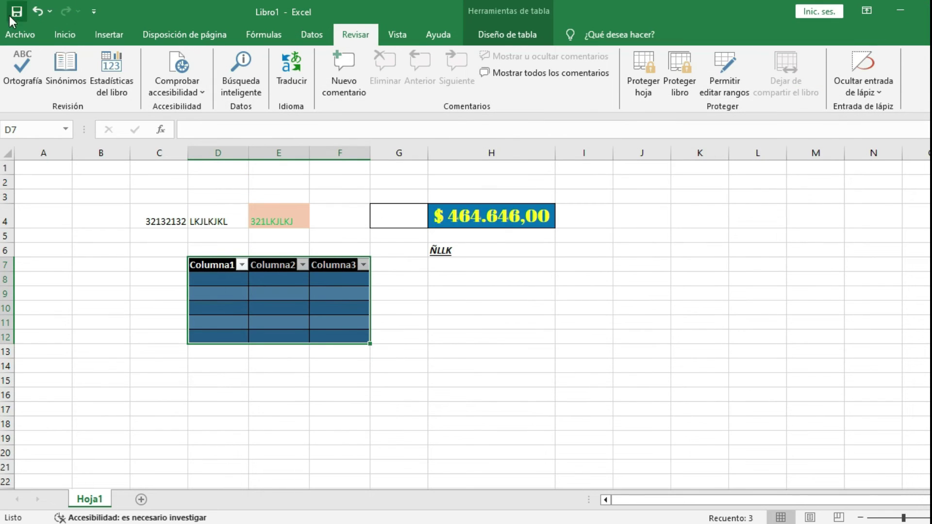
{"action": "left_click", "coordinate": [65, 34]}
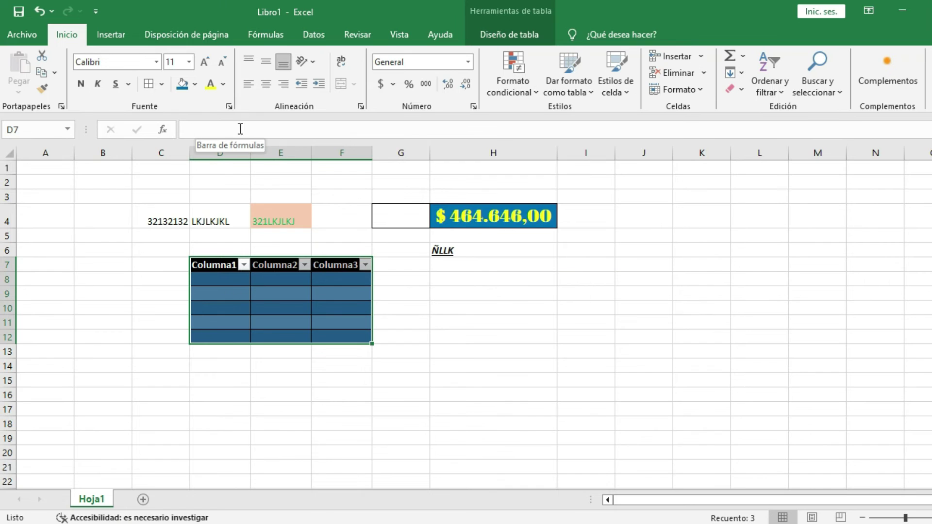
Select all of column F, then all of row 3.
{"action": "left_click", "coordinate": [201, 130]}
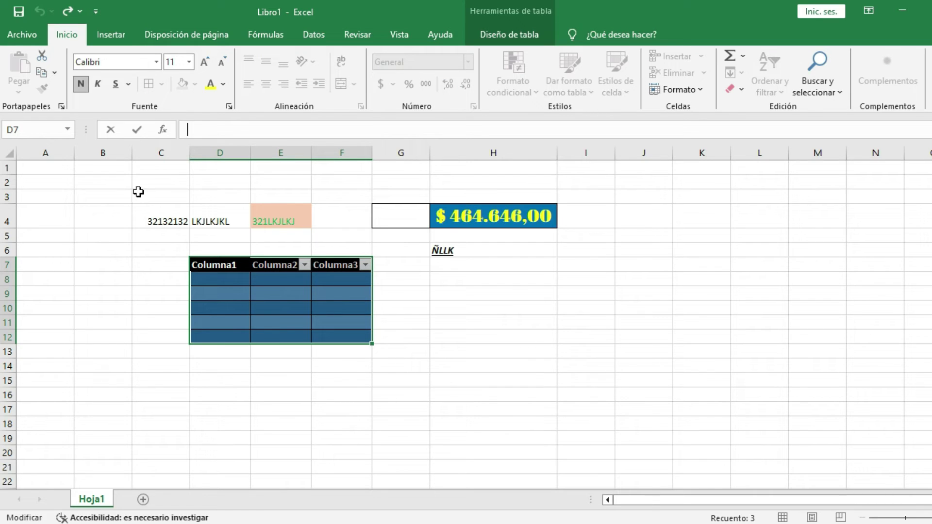
{"action": "left_click", "coordinate": [346, 151]}
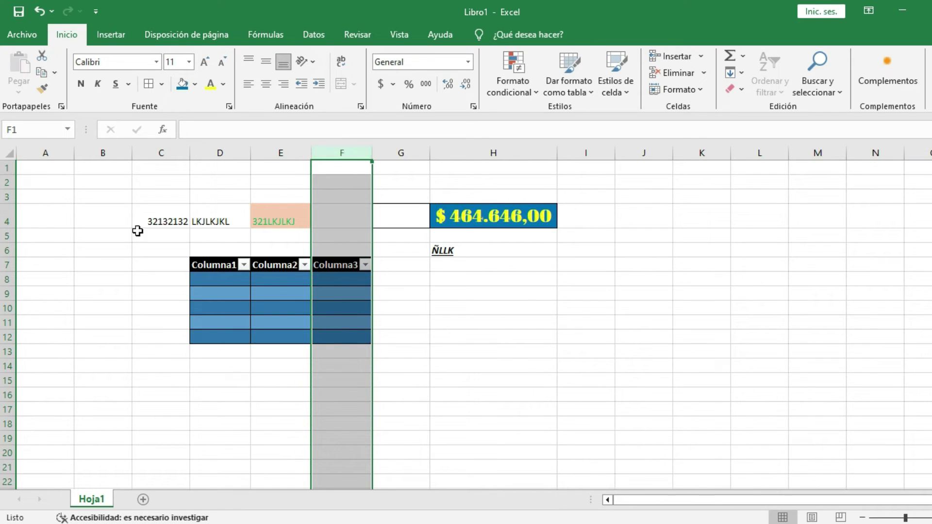
{"action": "left_click", "coordinate": [9, 198]}
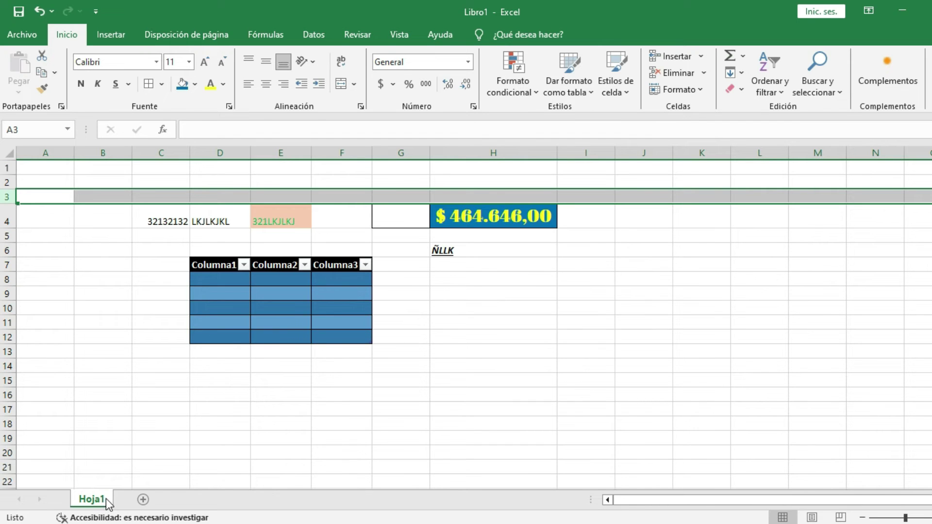
Add a blank Hoja2 sheet and switch back and forth between Hoja1 and Hoja2.
{"action": "left_click", "coordinate": [144, 499]}
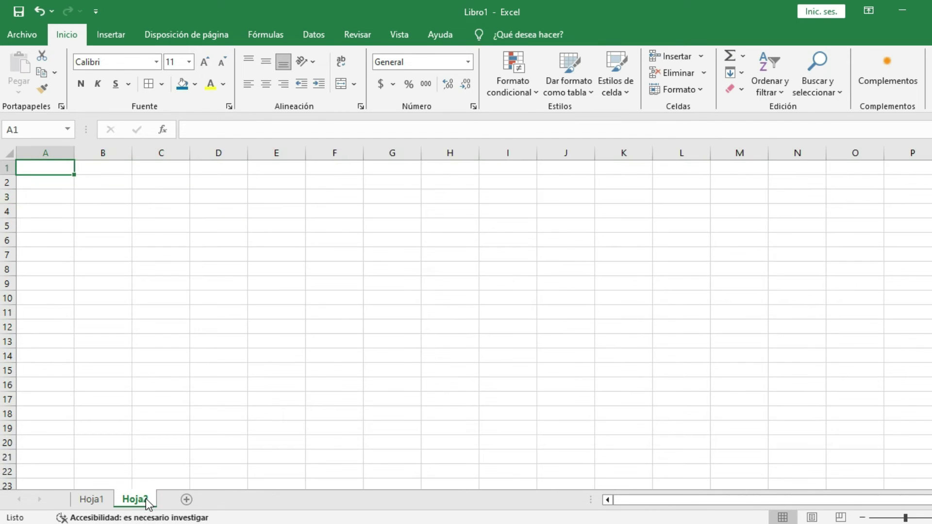
{"action": "left_click", "coordinate": [86, 500]}
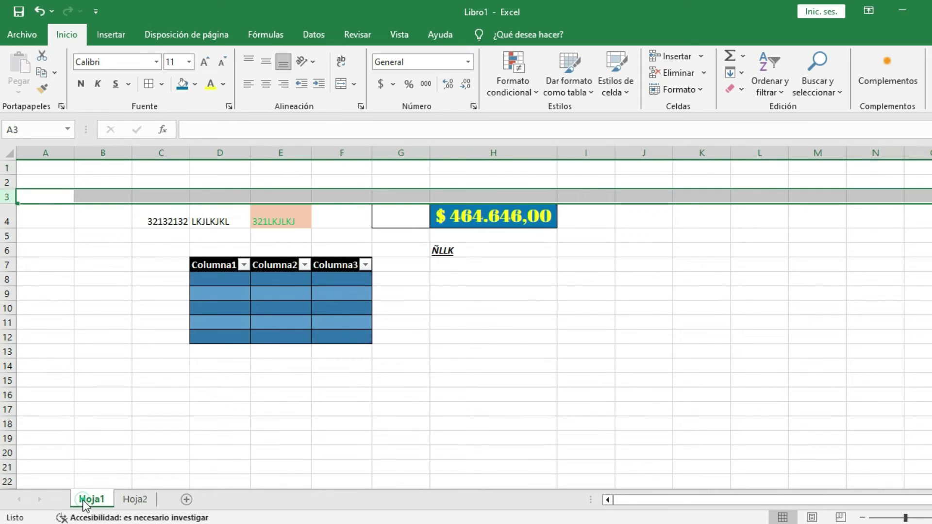
{"action": "left_click", "coordinate": [135, 499]}
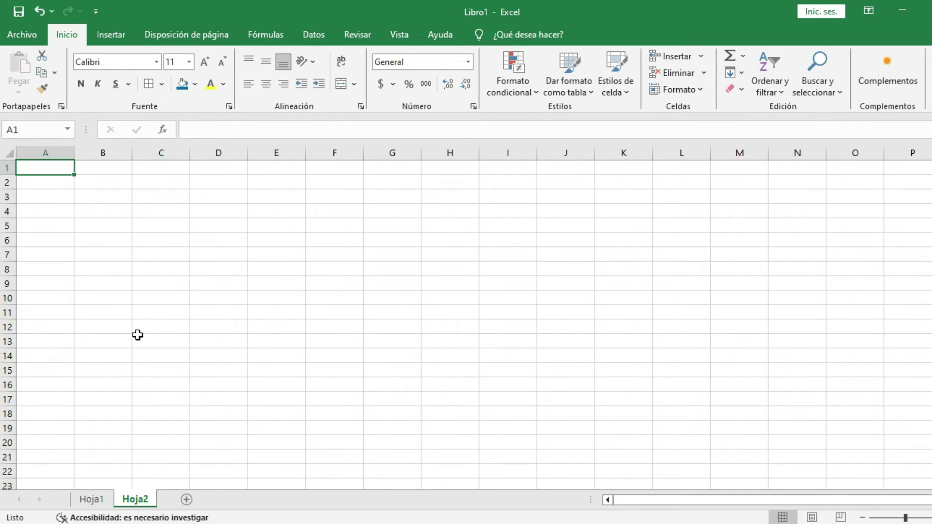
{"action": "left_click", "coordinate": [90, 500]}
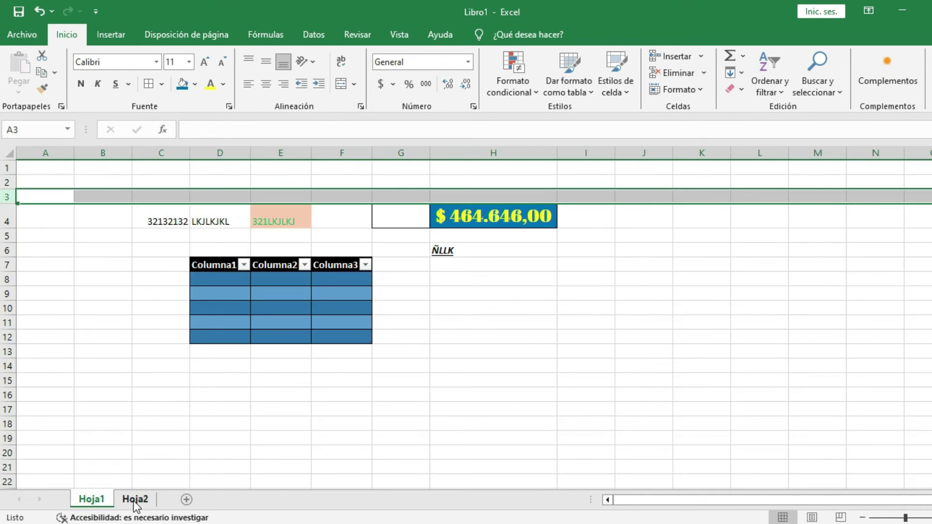
{"action": "left_click", "coordinate": [135, 498]}
Format D7:G12 on Hoja2 as a dark banded table with Columna1–Columna4 headers.
{"action": "mouse_move", "coordinate": [201, 252]}
{"action": "left_mouse_down"}
{"action": "mouse_move", "coordinate": [222, 327]}
{"action": "mouse_move", "coordinate": [378, 343]}
{"action": "mouse_move", "coordinate": [403, 326]}
{"action": "left_mouse_up"}
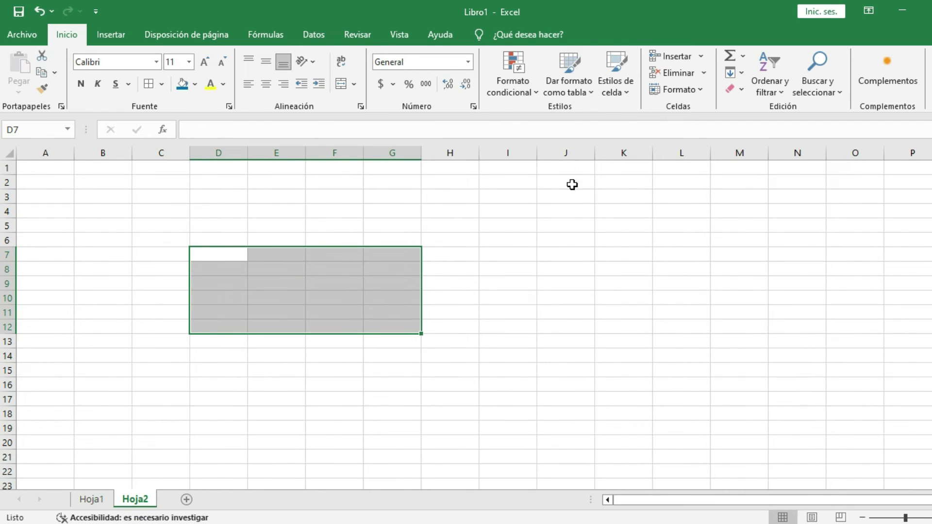
{"action": "left_click", "coordinate": [582, 87]}
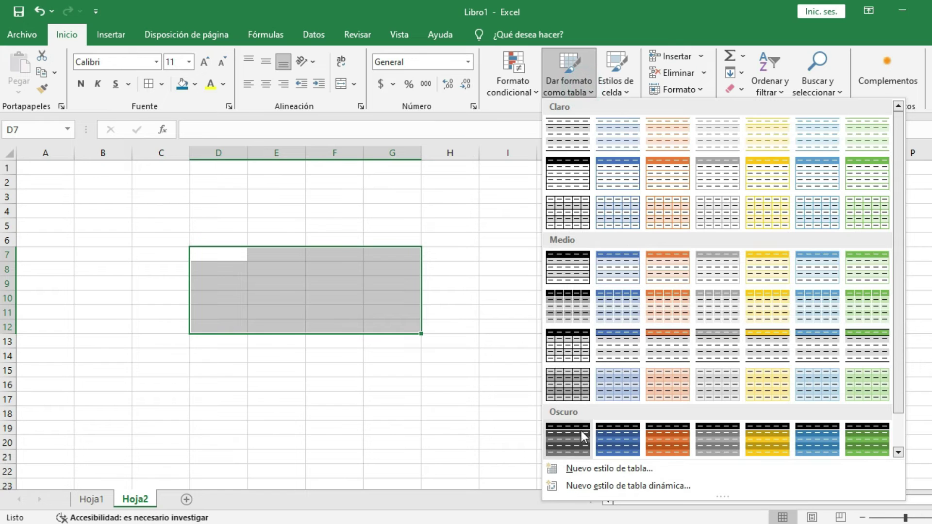
{"action": "left_click", "coordinate": [581, 430]}
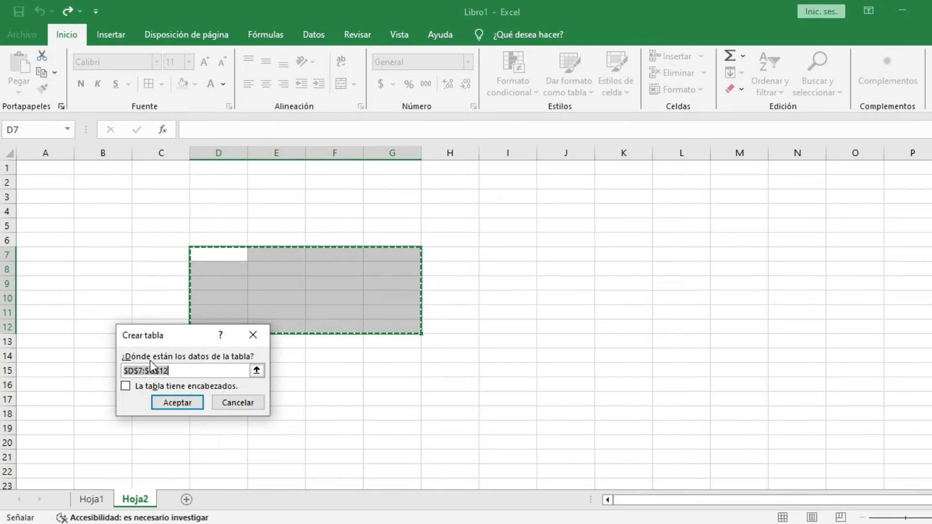
{"action": "left_click", "coordinate": [180, 404]}
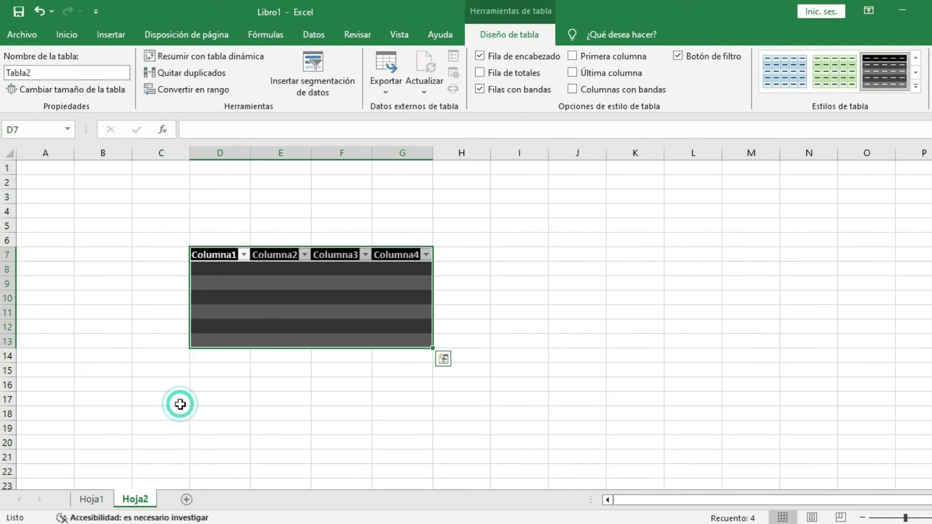
Add two new sheets, Hoja3 and Hoja4, to the workbook.
{"action": "left_click", "coordinate": [92, 500]}
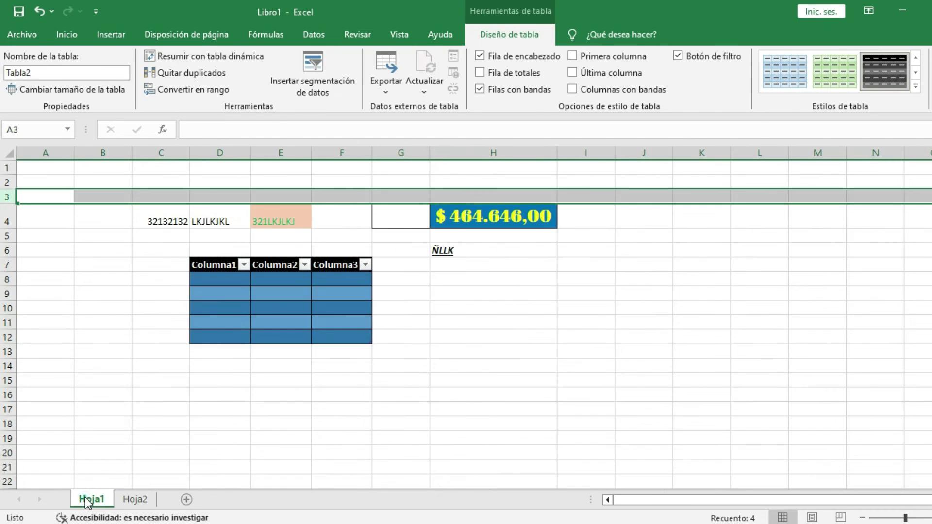
{"action": "left_click", "coordinate": [129, 500]}
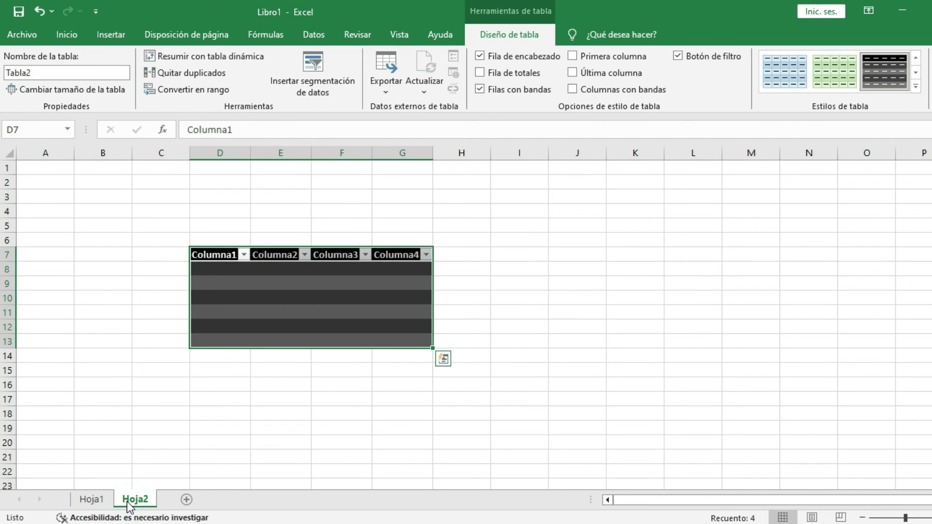
{"action": "left_click", "coordinate": [92, 501]}
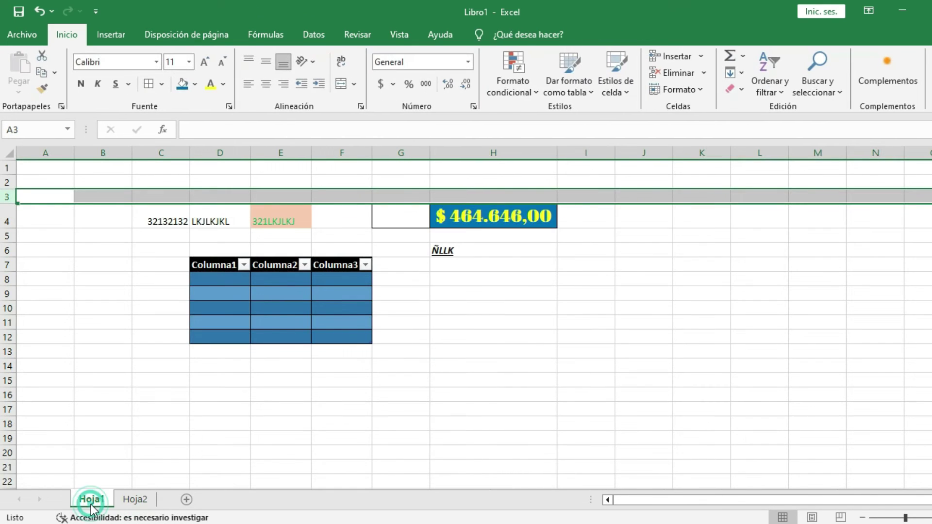
{"action": "left_click", "coordinate": [186, 499]}
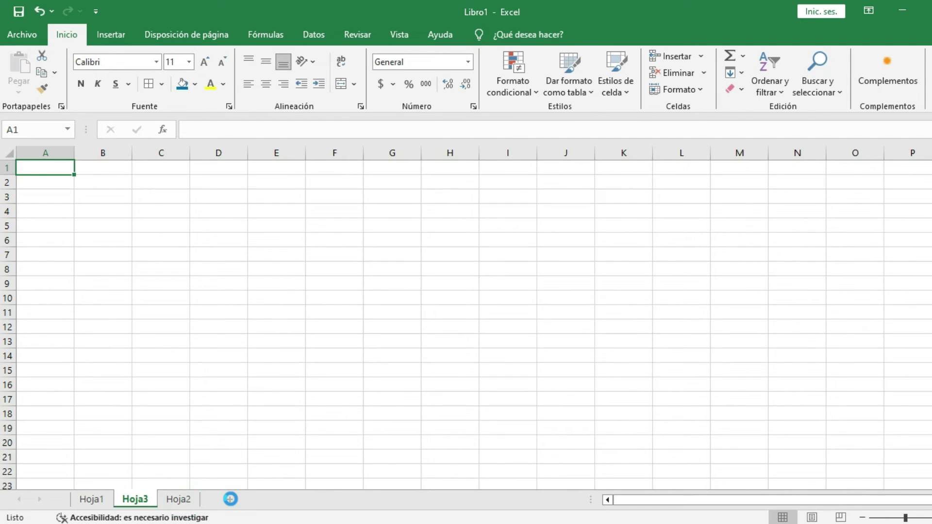
{"action": "left_click", "coordinate": [229, 499]}
Rename the Hoja3 sheet, between Hoja1 and Hoja4, to CONTABILIDAD.
{"action": "left_click", "coordinate": [138, 502]}
{"action": "right_click", "coordinate": [141, 504]}
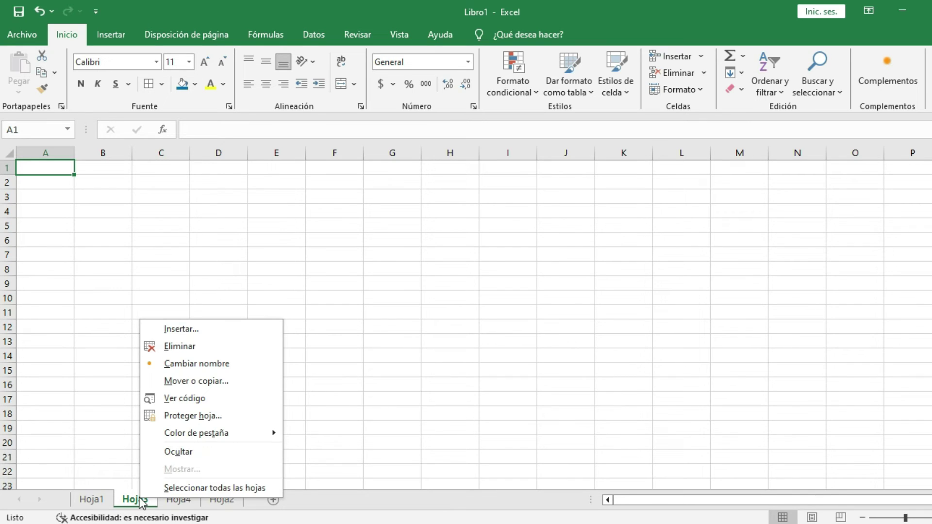
{"action": "left_click", "coordinate": [202, 364]}
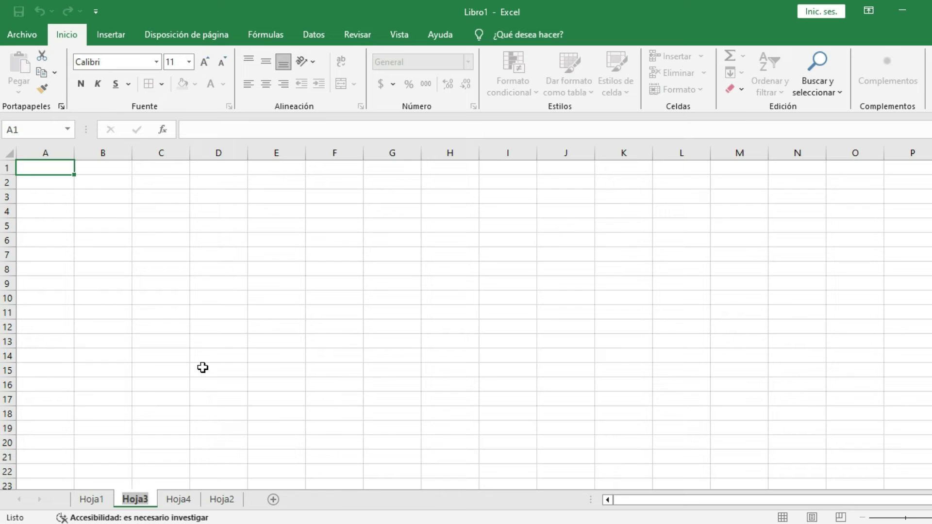
{"action": "type", "text": "CONTABILIDAD"}
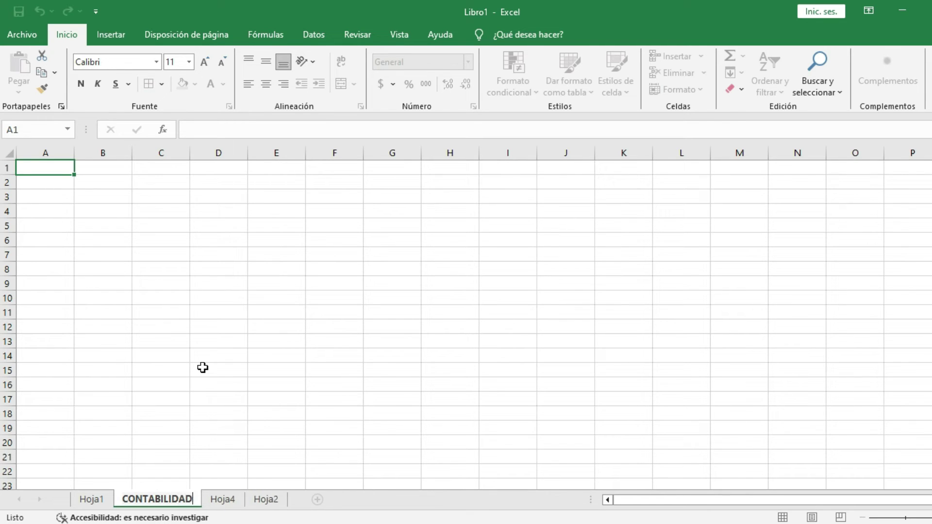
{"action": "key", "text": "Return"}
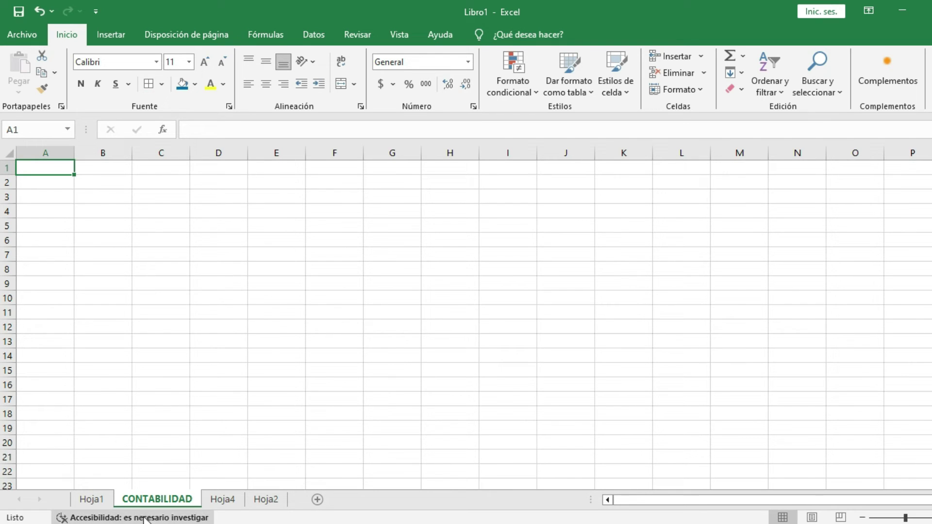
Set the CONTABILIDAD tab colour to green and the Hoja4 tab colour to yellow.
{"action": "right_click", "coordinate": [181, 500]}
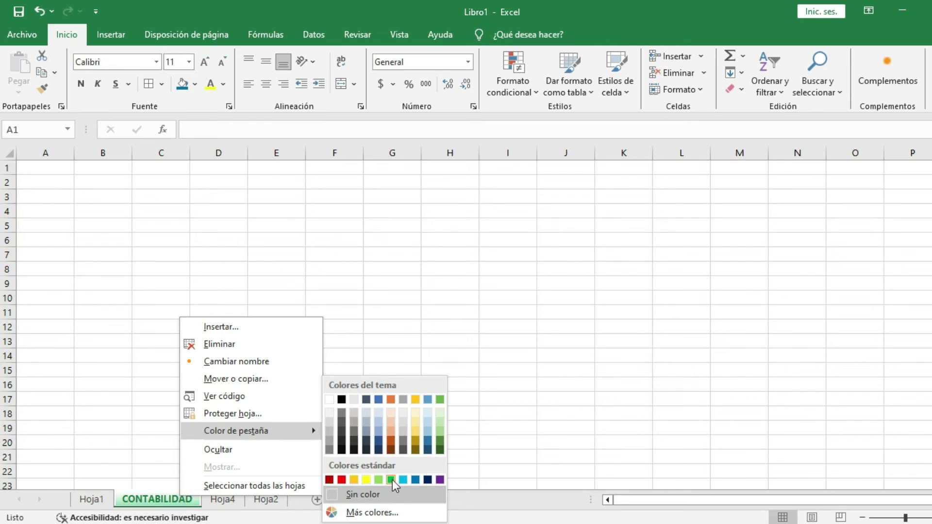
{"action": "left_click", "coordinate": [391, 479]}
{"action": "right_click", "coordinate": [224, 501]}
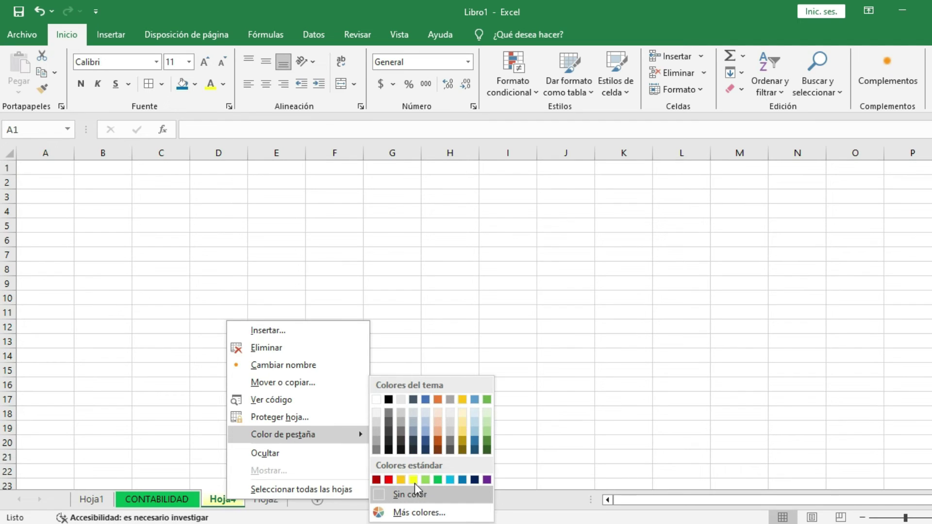
{"action": "left_click", "coordinate": [413, 480]}
{"action": "mouse_move", "coordinate": [282, 435]}
{"action": "right_click", "coordinate": [227, 503]}
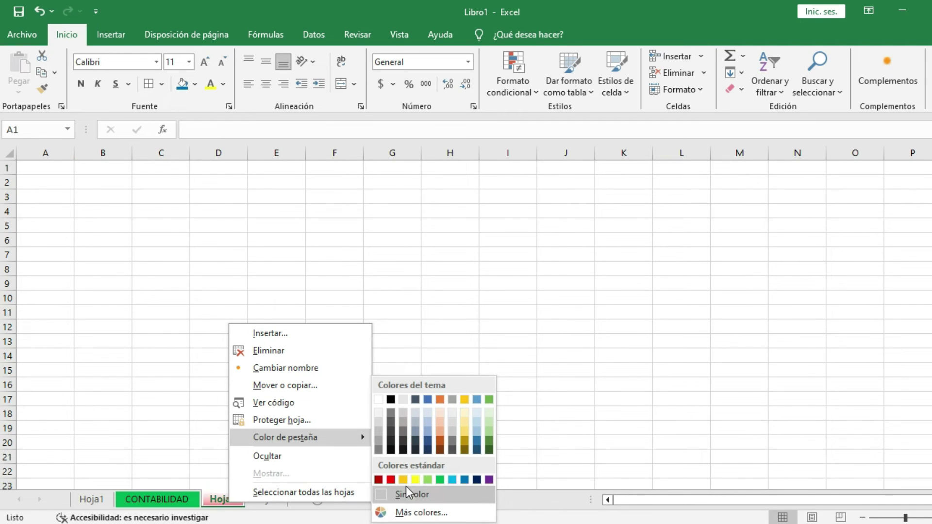
{"action": "left_click", "coordinate": [408, 494]}
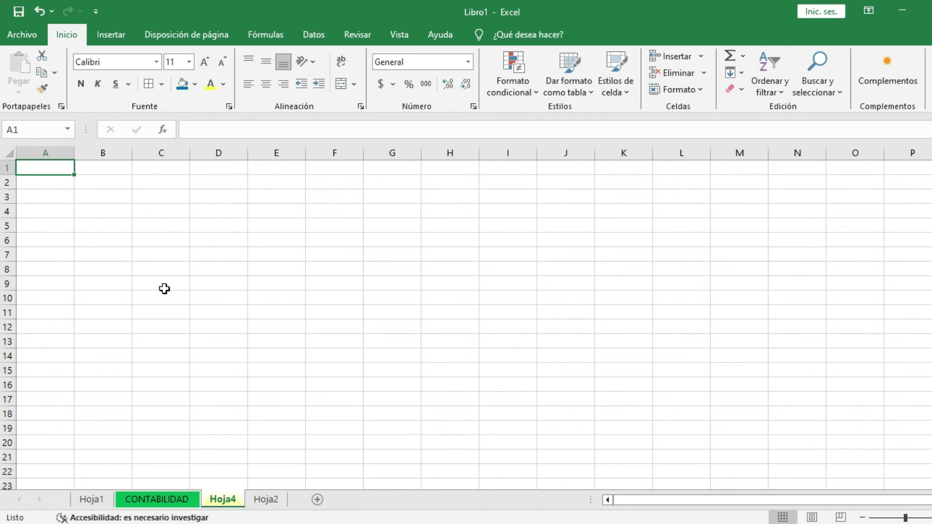
On Hoja4, enter the numbers 25 through 30 down a column.
{"action": "mouse_move", "coordinate": [680, 502]}
{"action": "left_mouse_down"}
{"action": "mouse_move", "coordinate": [769, 502]}
{"action": "mouse_move", "coordinate": [616, 500]}
{"action": "mouse_move", "coordinate": [868, 487]}
{"action": "left_mouse_up"}
{"action": "mouse_move", "coordinate": [160, 167]}
{"action": "left_mouse_down"}
{"action": "mouse_move", "coordinate": [664, 214]}
{"action": "mouse_move", "coordinate": [909, 277]}
{"action": "mouse_move", "coordinate": [873, 300]}
{"action": "left_mouse_up"}
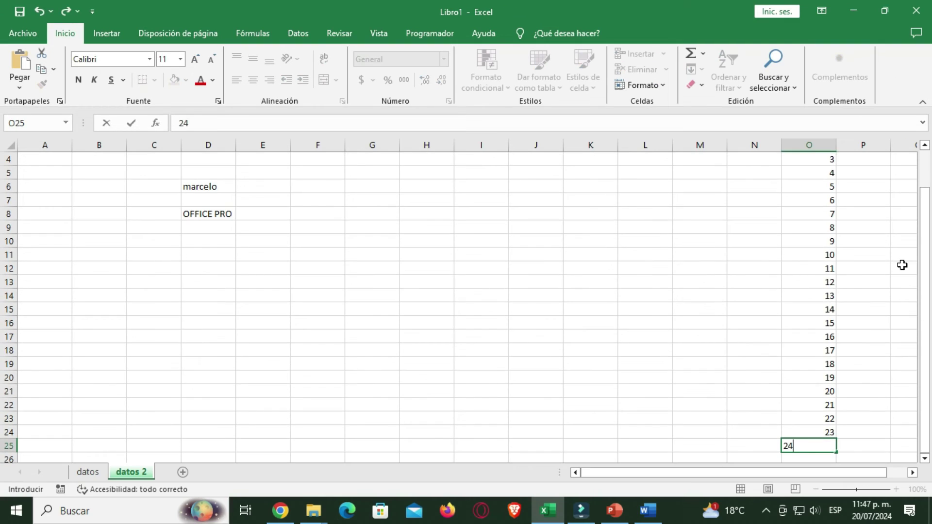
{"action": "key", "text": "Return"}
{"action": "type", "text": "25"}
{"action": "key", "text": "Return"}
{"action": "type", "text": "26"}
{"action": "key", "text": "Return"}
{"action": "type", "text": "27"}
{"action": "key", "text": "Return"}
{"action": "type", "text": "28"}
{"action": "key", "text": "Return"}
{"action": "type", "text": "29"}
{"action": "key", "text": "Return"}
{"action": "type", "text": "30"}
{"action": "key", "text": "Return"}
Return to Hoja1 with its blue table and $ 464.646,00 in H4.
{"action": "scroll", "coordinate": [4, 246], "scroll_direction": "up", "scroll_amount": 3}
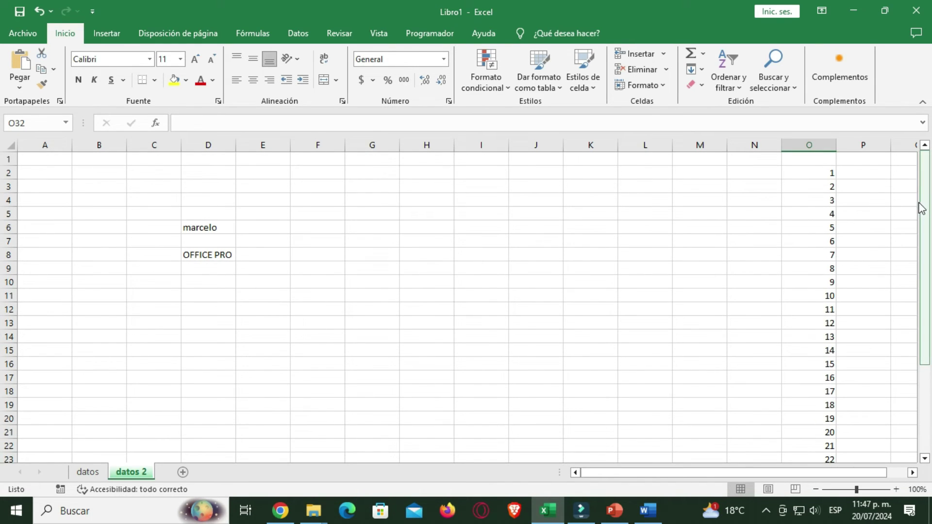
{"action": "left_click_drag", "start_coordinate": [922, 206], "coordinate": [922, 220]}
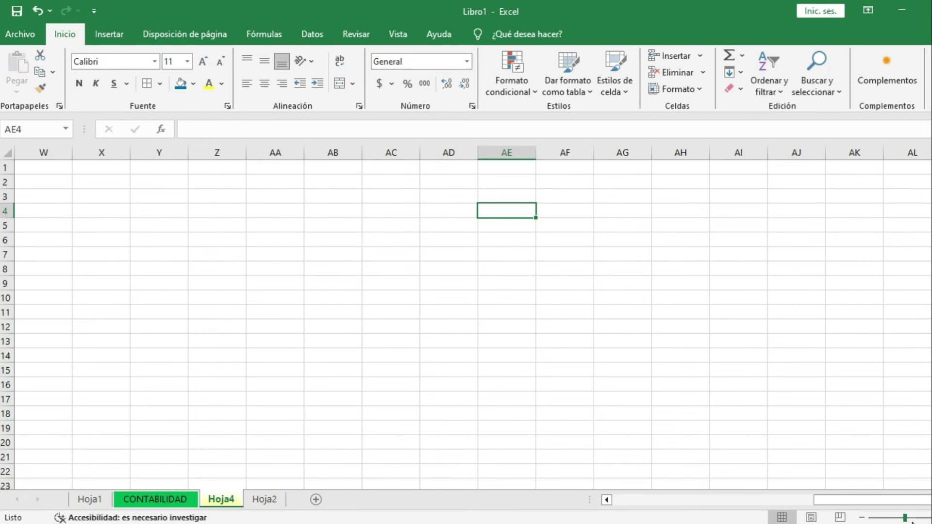
{"action": "left_click", "coordinate": [97, 501]}
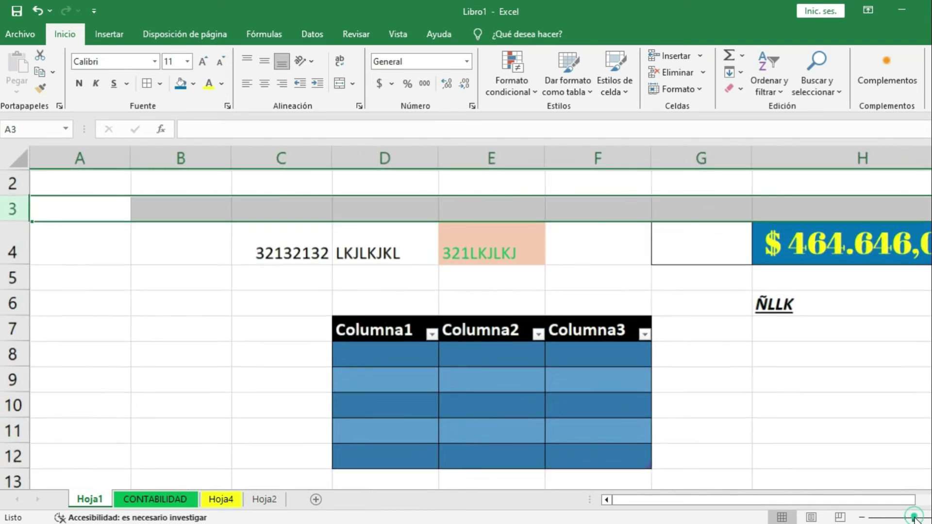
{"action": "left_click", "coordinate": [921, 518]}
{"action": "left_click", "coordinate": [921, 518]}
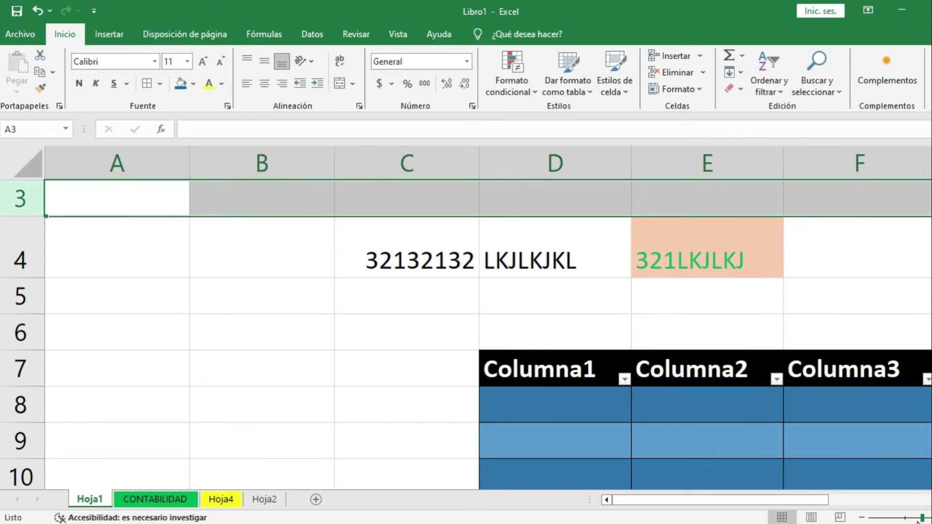
{"action": "mouse_move", "coordinate": [921, 517]}
{"action": "left_mouse_down"}
{"action": "mouse_move", "coordinate": [896, 517]}
{"action": "mouse_move", "coordinate": [905, 518]}
{"action": "left_mouse_up"}
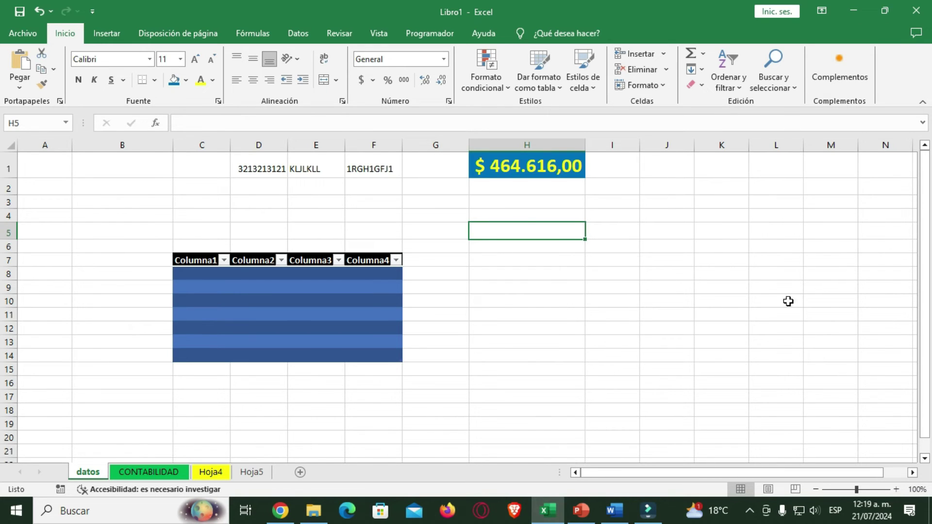
Minimize and restore the Libro1 window, then shrink it and move it right and down.
{"action": "left_click", "coordinate": [854, 8]}
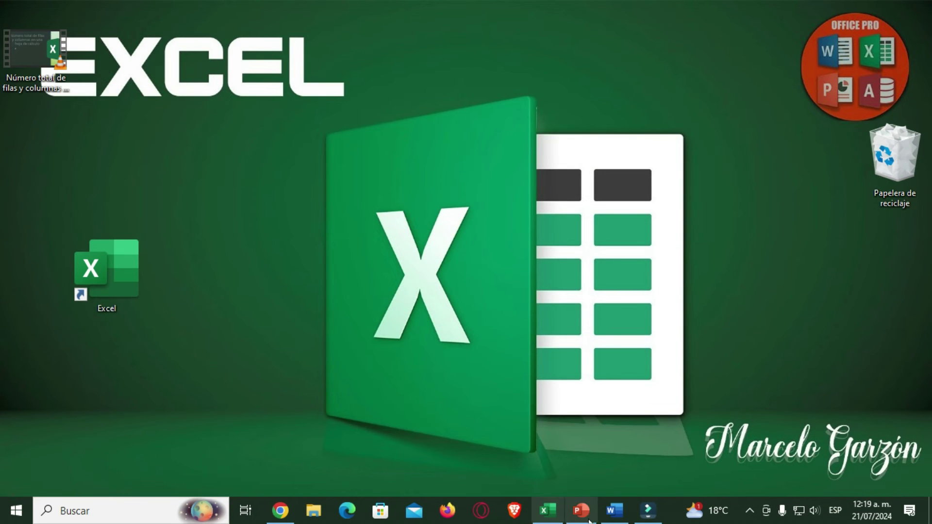
{"action": "mouse_move", "coordinate": [546, 511]}
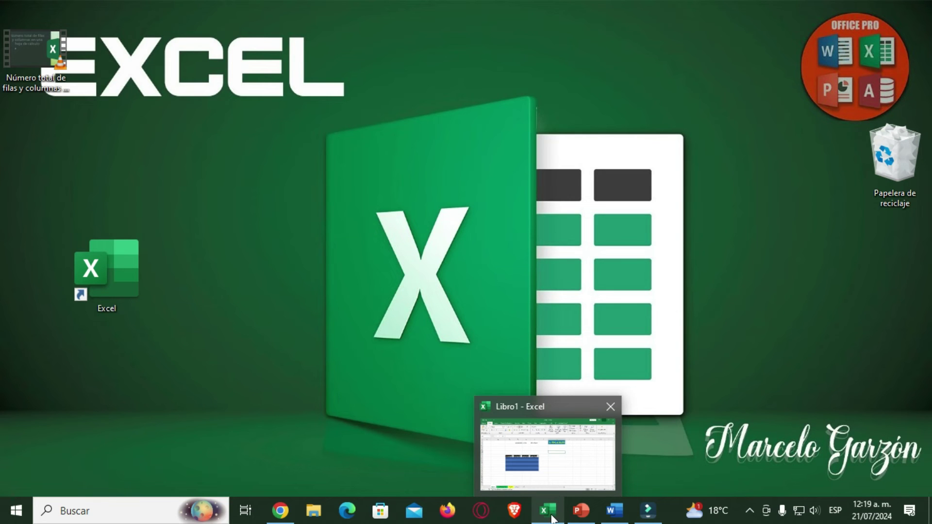
{"action": "left_click", "coordinate": [545, 514]}
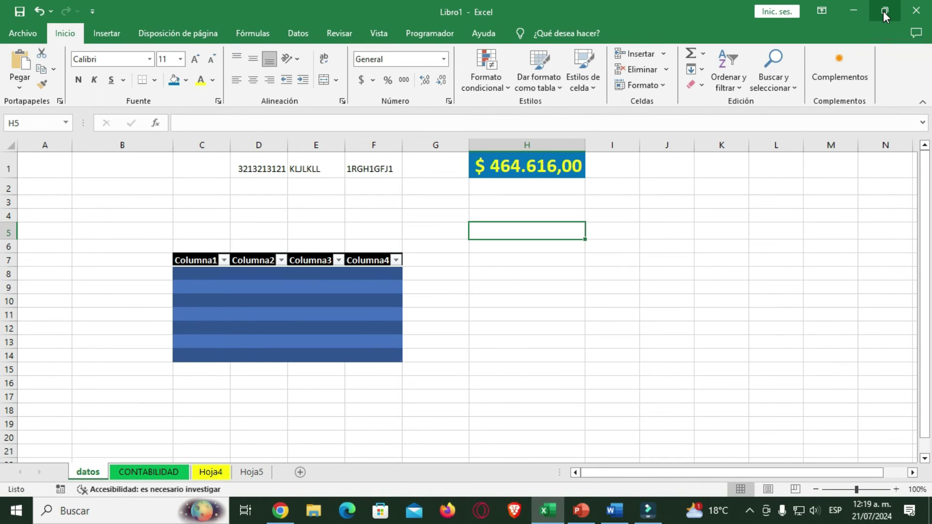
{"action": "left_click", "coordinate": [883, 11]}
{"action": "left_click_drag", "start_coordinate": [144, 47], "coordinate": [314, 57]}
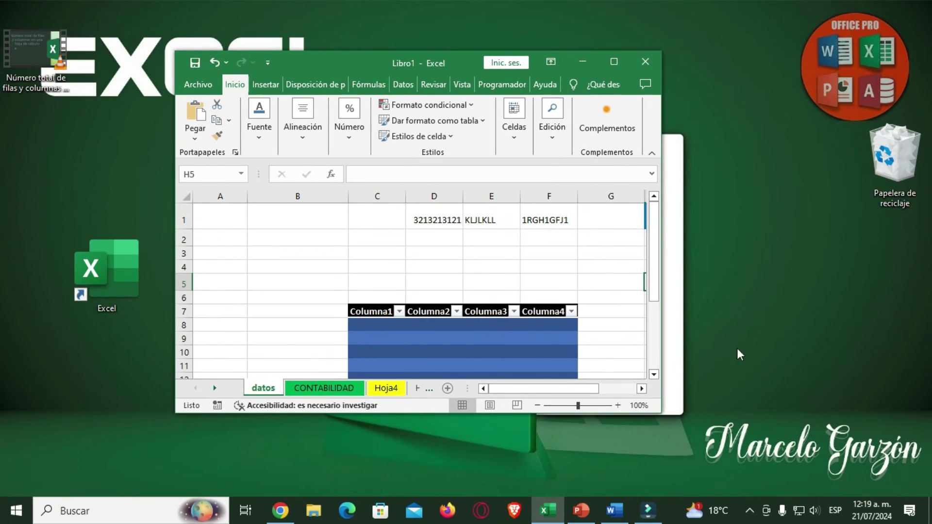
Resize the window to reveal columns G–I and rows 10–15, then maximize it.
{"action": "left_click_drag", "start_coordinate": [675, 416], "coordinate": [630, 389]}
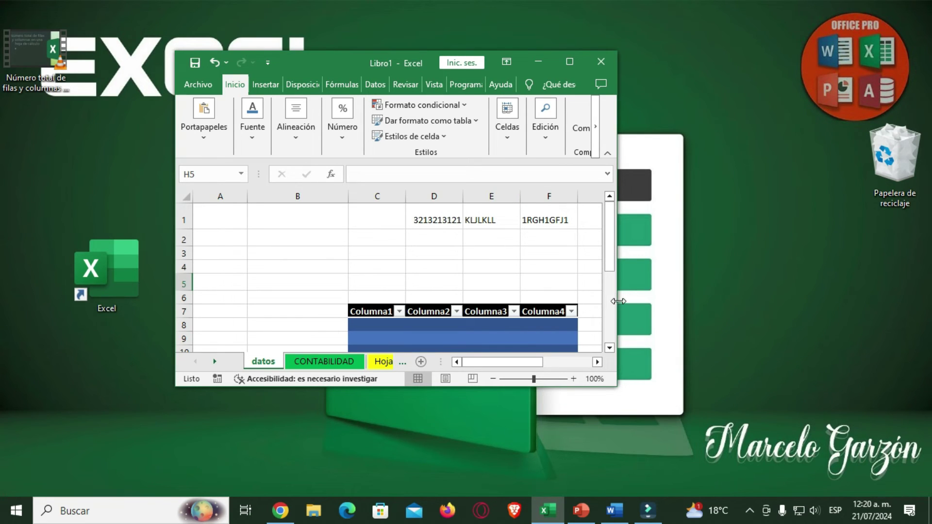
{"action": "left_click_drag", "start_coordinate": [617, 301], "coordinate": [776, 300]}
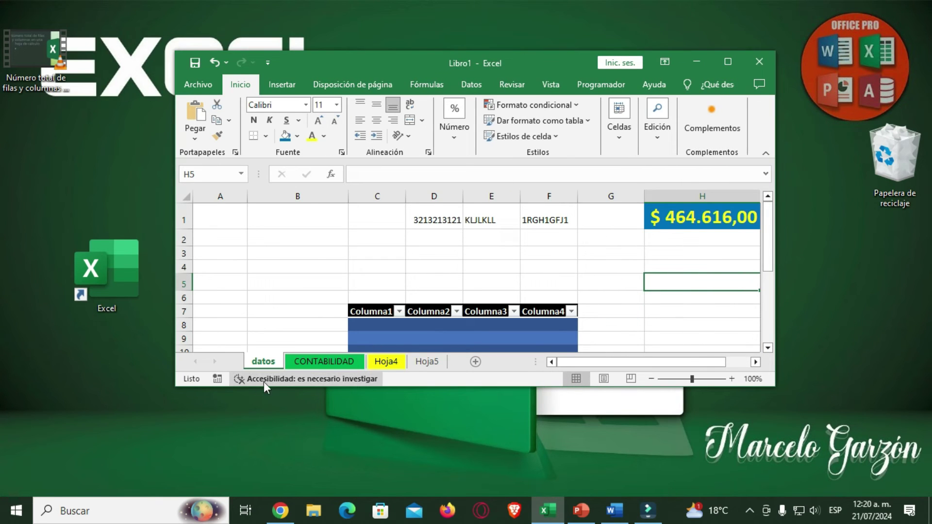
{"action": "left_click_drag", "start_coordinate": [252, 386], "coordinate": [252, 410]}
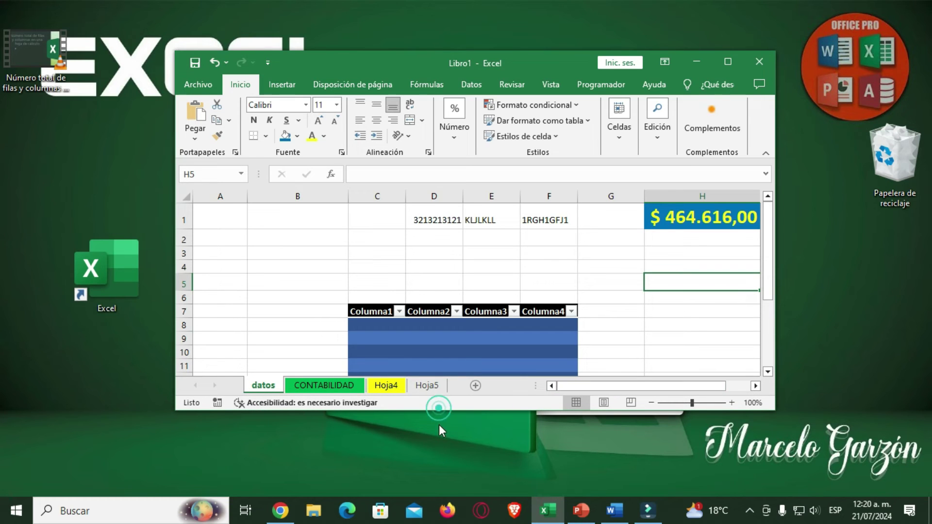
{"action": "left_click_drag", "start_coordinate": [438, 425], "coordinate": [438, 464]}
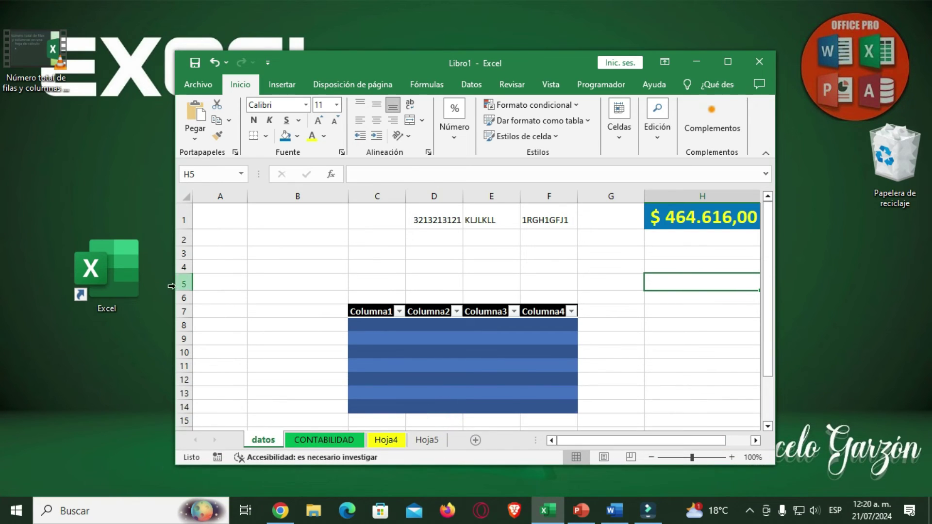
{"action": "left_click_drag", "start_coordinate": [171, 286], "coordinate": [92, 286]}
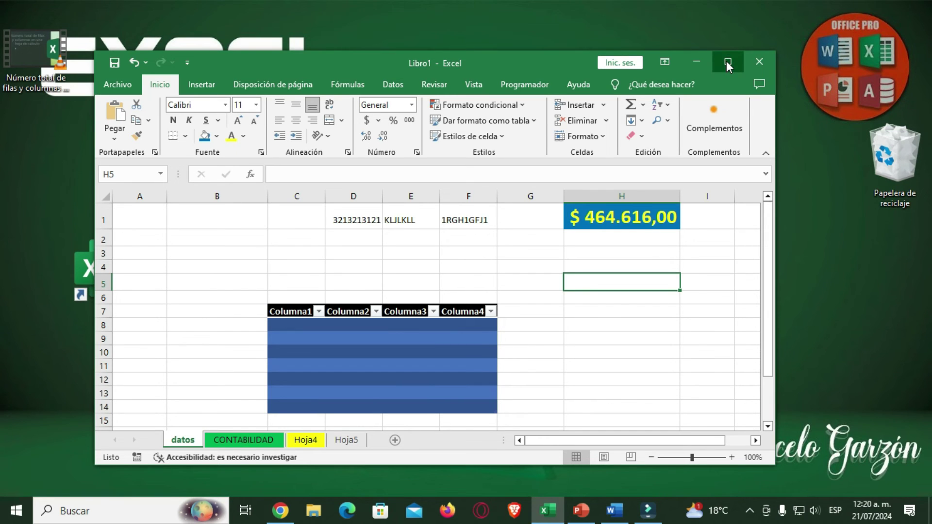
{"action": "left_click", "coordinate": [727, 65]}
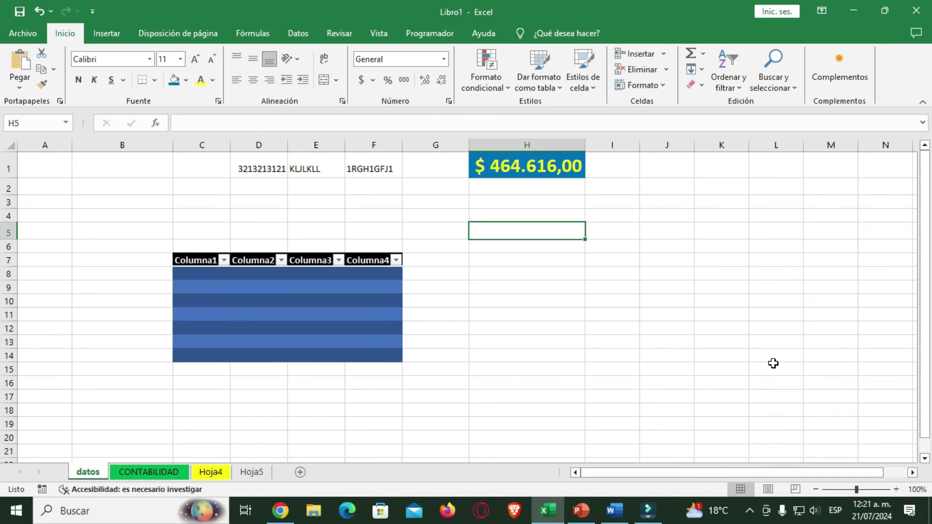
Cancel closing the workbook and show the Archivo backstage page with recent files.
{"action": "left_click", "coordinate": [916, 11]}
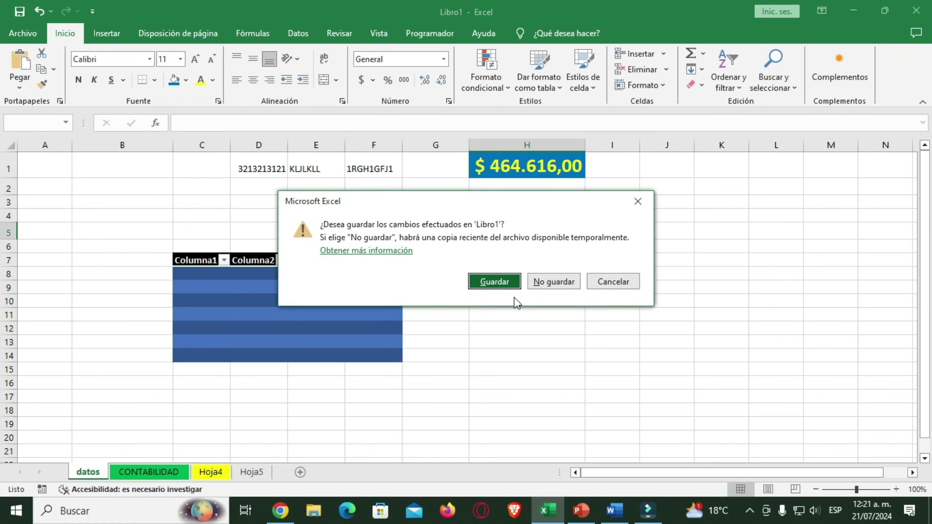
{"action": "left_click", "coordinate": [637, 202]}
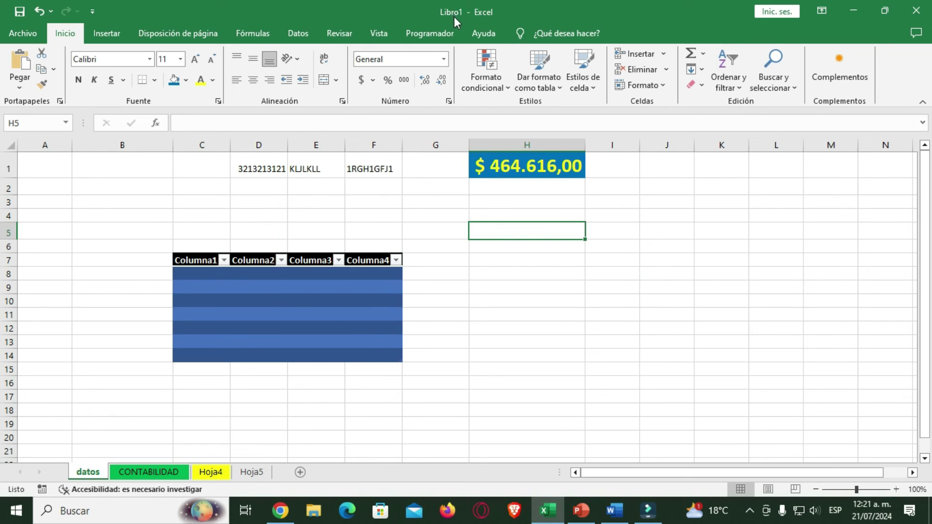
{"action": "left_click", "coordinate": [25, 34]}
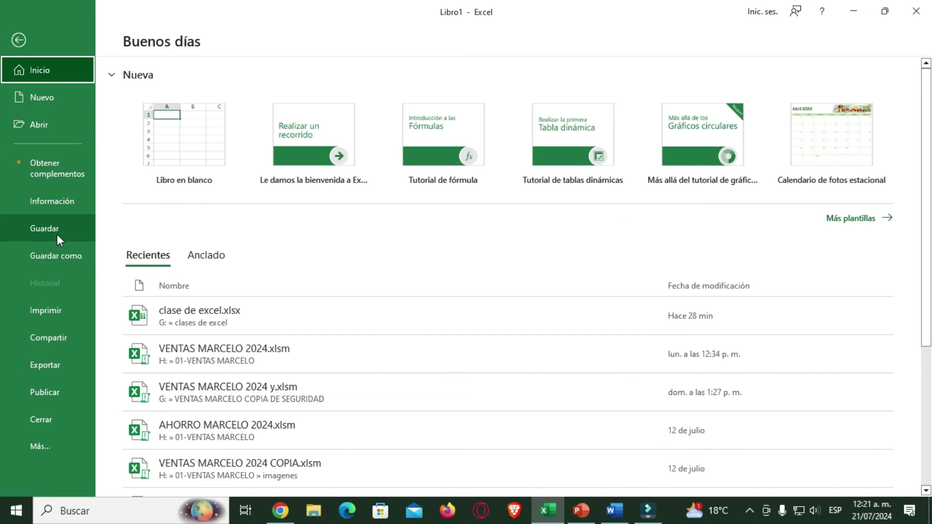
Open Guardar como > Examinar on the Escritorio folder, file name still Libro1.xlsx.
{"action": "left_click", "coordinate": [59, 253]}
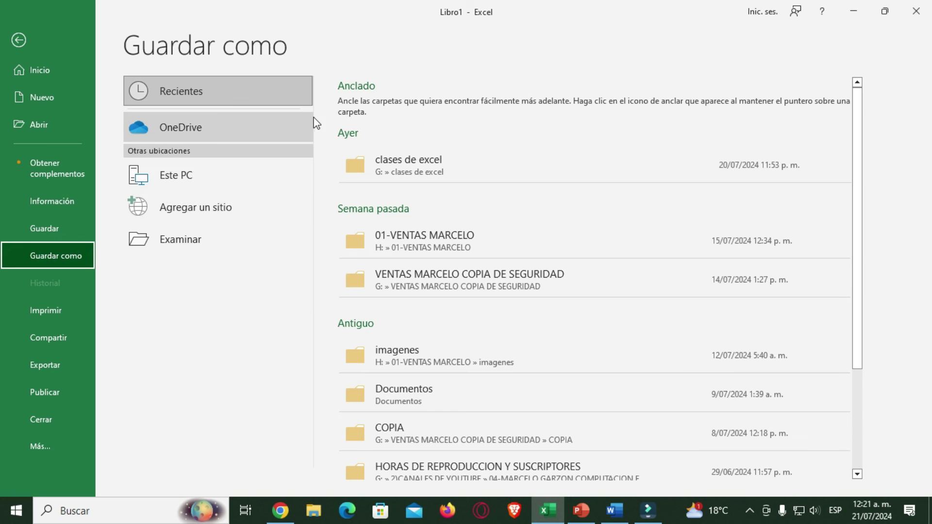
{"action": "left_click", "coordinate": [170, 239]}
{"action": "left_click", "coordinate": [169, 239]}
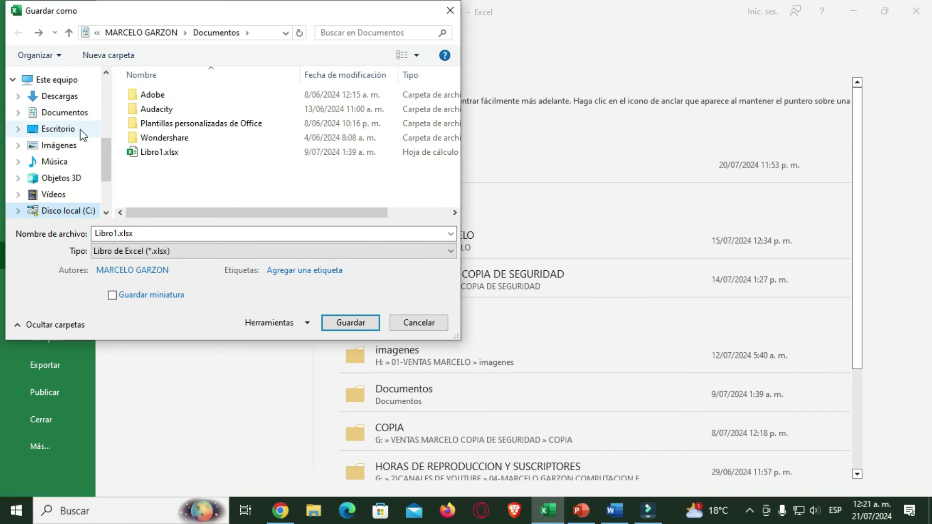
{"action": "left_click", "coordinate": [59, 130]}
{"action": "left_click", "coordinate": [59, 130]}
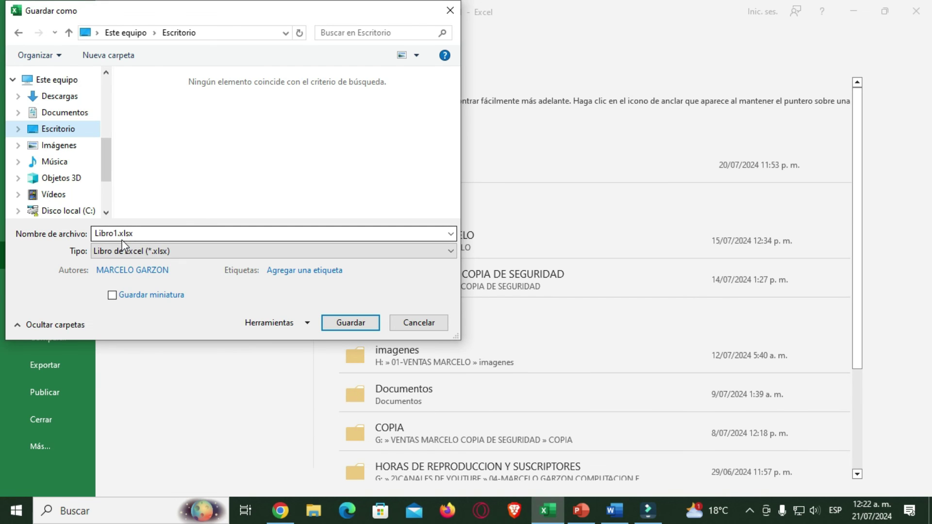
Check the Tipo list and keep the Excel workbook (.xlsx) format.
{"action": "left_click", "coordinate": [151, 233]}
{"action": "left_click_drag", "start_coordinate": [117, 233], "coordinate": [138, 228]}
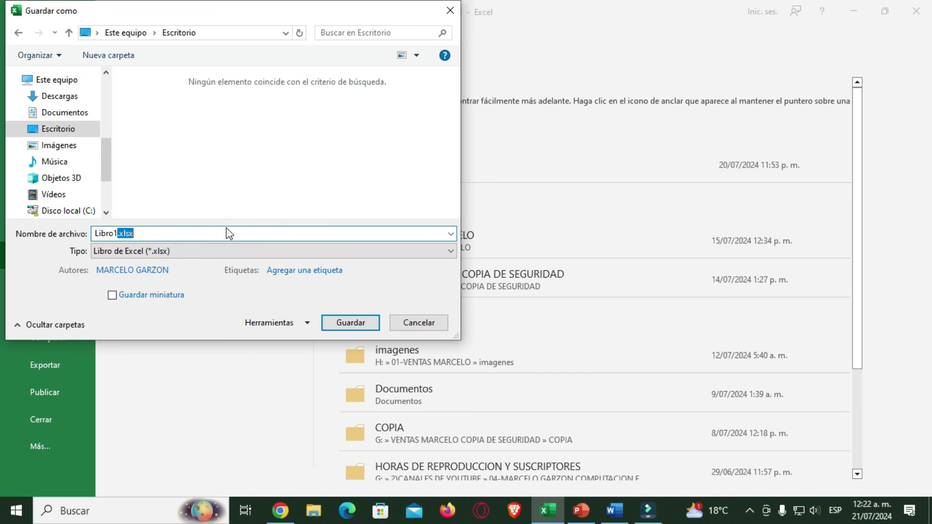
{"action": "left_click", "coordinate": [433, 251]}
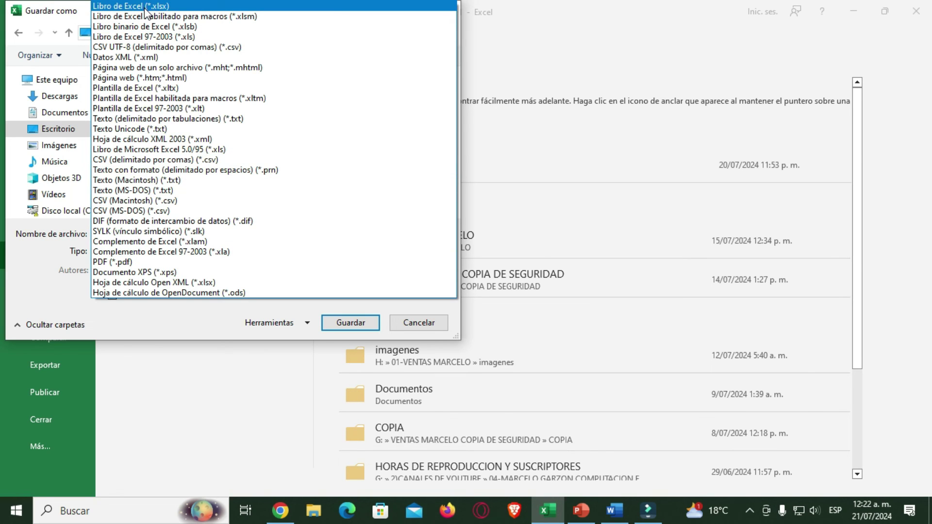
{"action": "left_click", "coordinate": [154, 318]}
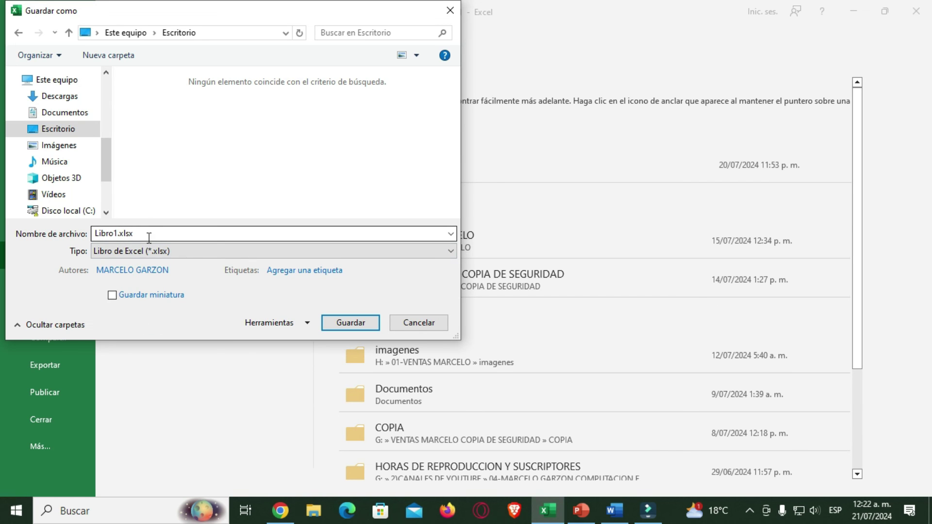
Save the file as 'CLASE #2 DE EXCEL' and minimize Excel.
{"action": "double_click", "coordinate": [116, 234]}
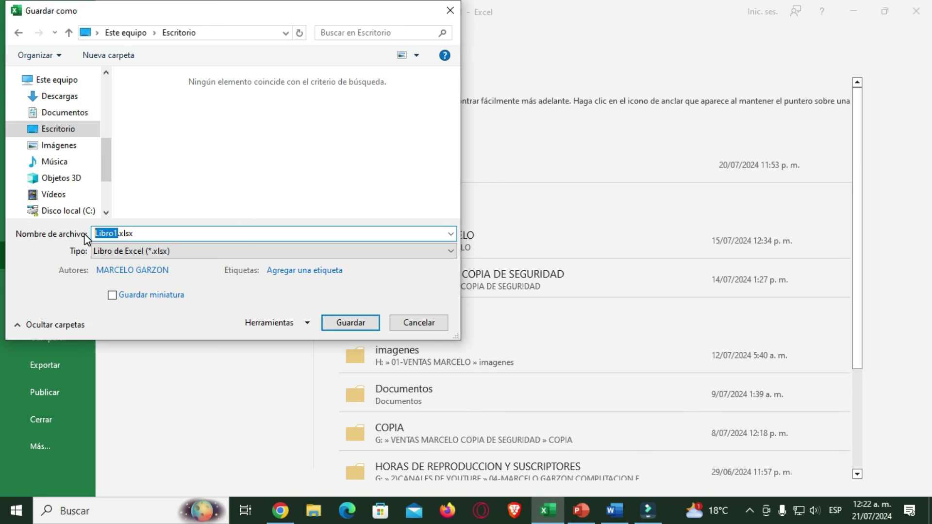
{"action": "type", "text": "CLASE "}
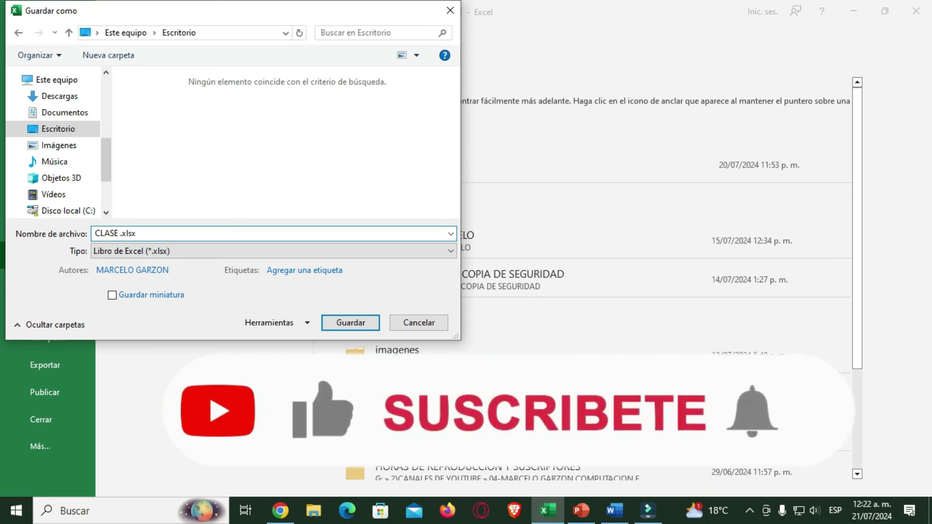
{"action": "type", "text": "#2"}
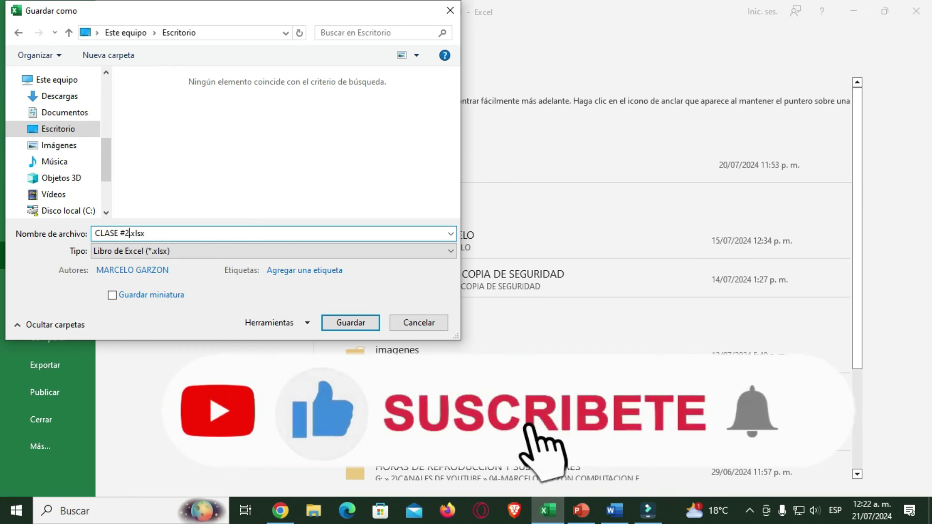
{"action": "type", "text": " DE EX"}
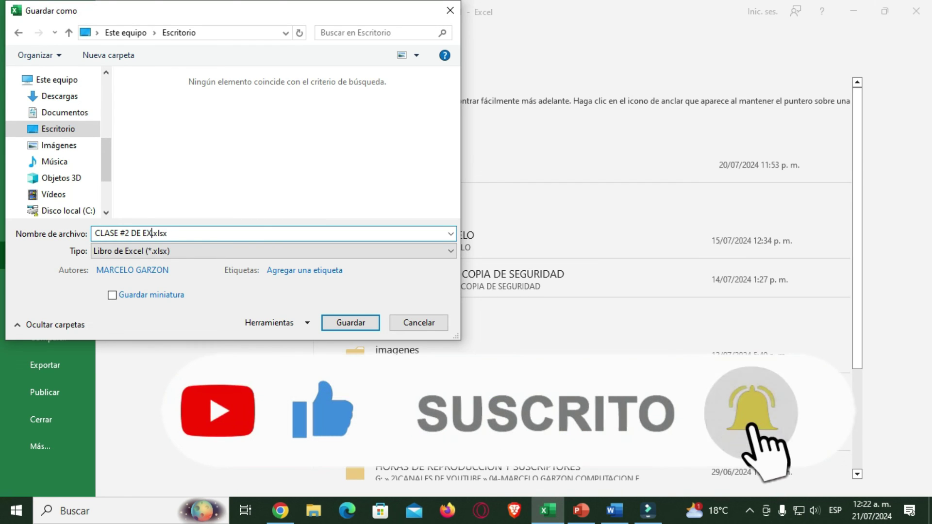
{"action": "type", "text": "CEL"}
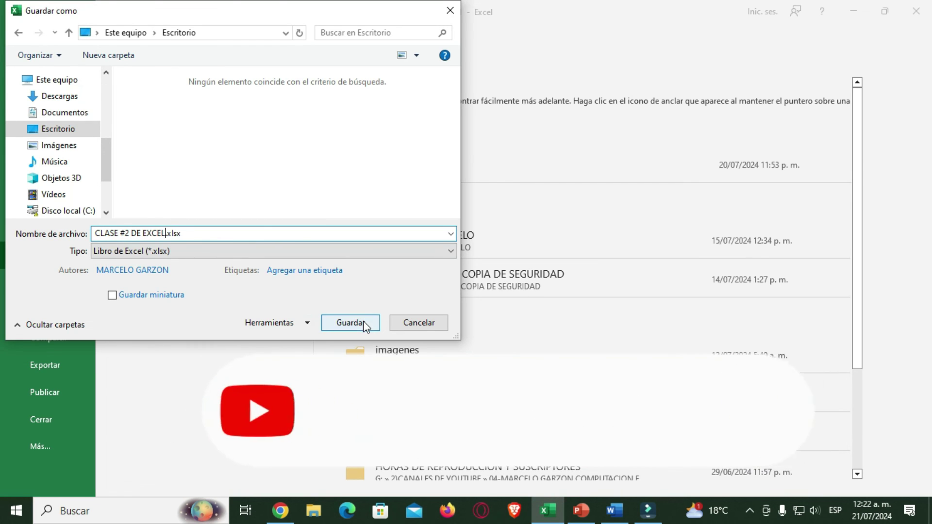
{"action": "left_click", "coordinate": [363, 321]}
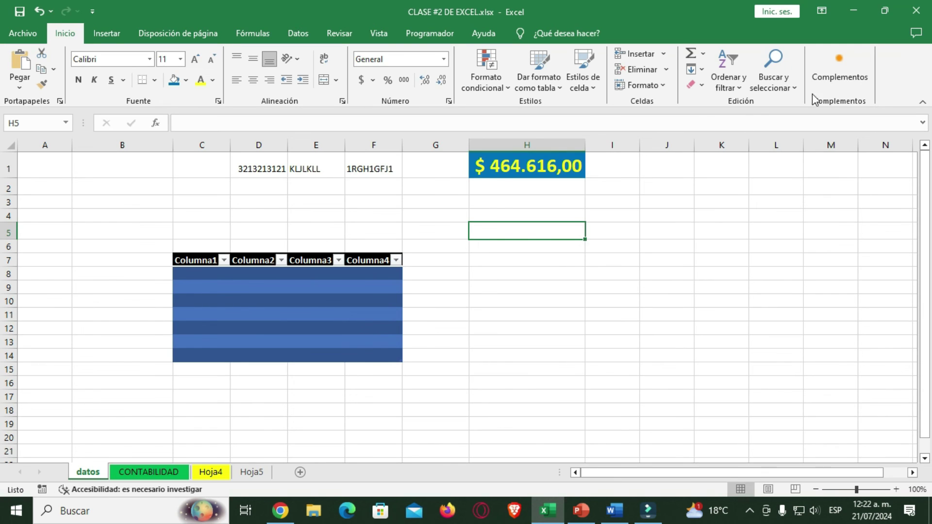
{"action": "left_click", "coordinate": [854, 9]}
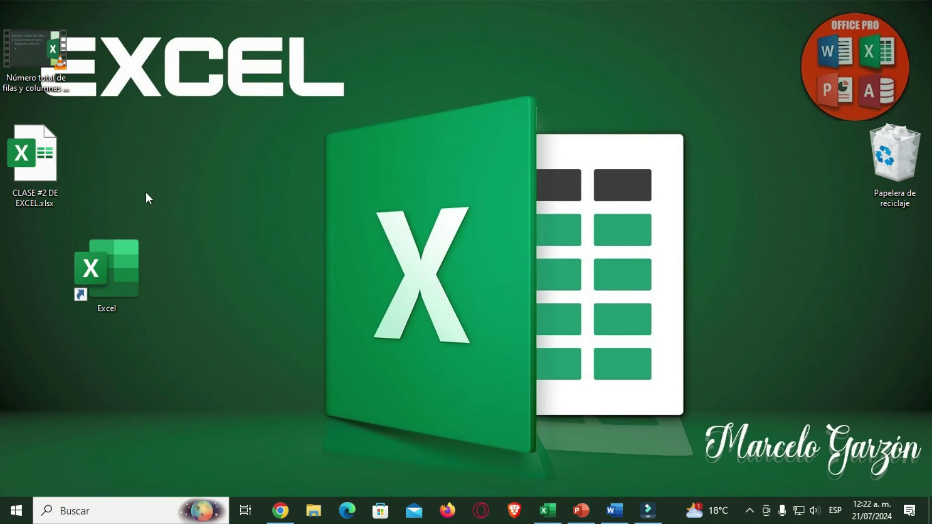
Drag the CLASE #2 DE EXCEL.xlsx icon from the left column toward the desktop centre.
{"action": "left_click_drag", "start_coordinate": [54, 158], "coordinate": [247, 201]}
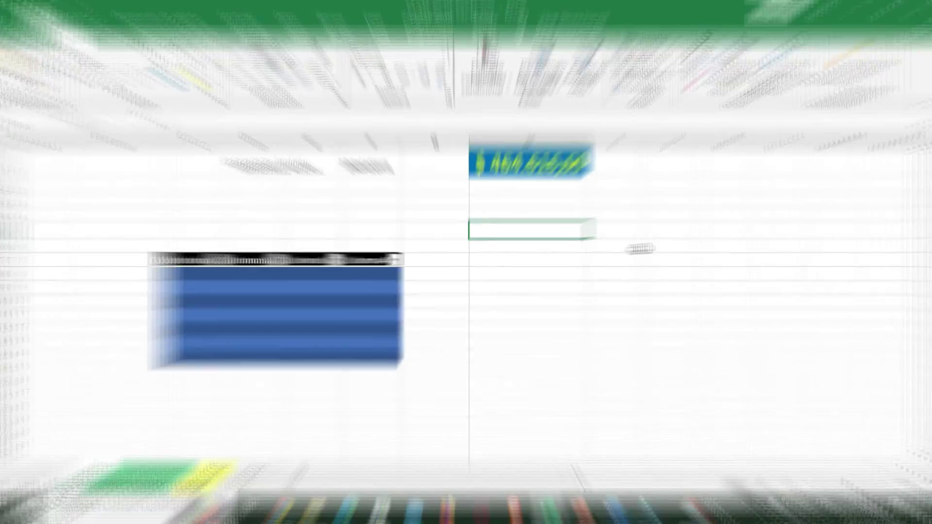
{"action": "scroll", "coordinate": [473, 238], "scroll_direction": "down", "scroll_amount": 6}
{"action": "scroll", "coordinate": [473, 237], "scroll_direction": "down", "scroll_amount": 5}
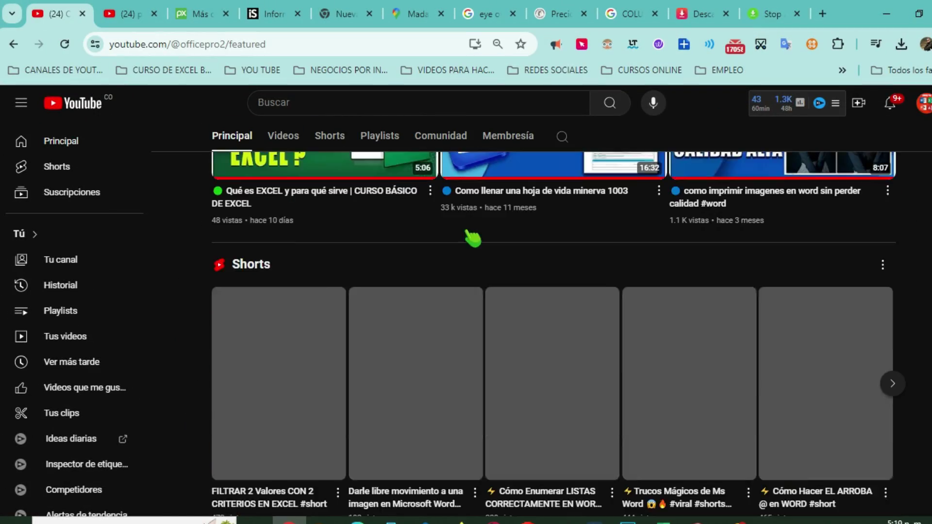
{"action": "scroll", "coordinate": [473, 238], "scroll_direction": "down", "scroll_amount": 5}
{"action": "scroll", "coordinate": [473, 238], "scroll_direction": "down", "scroll_amount": 4}
{"action": "scroll", "coordinate": [473, 238], "scroll_direction": "down", "scroll_amount": 4}
{"action": "scroll", "coordinate": [478, 233], "scroll_direction": "down", "scroll_amount": 3}
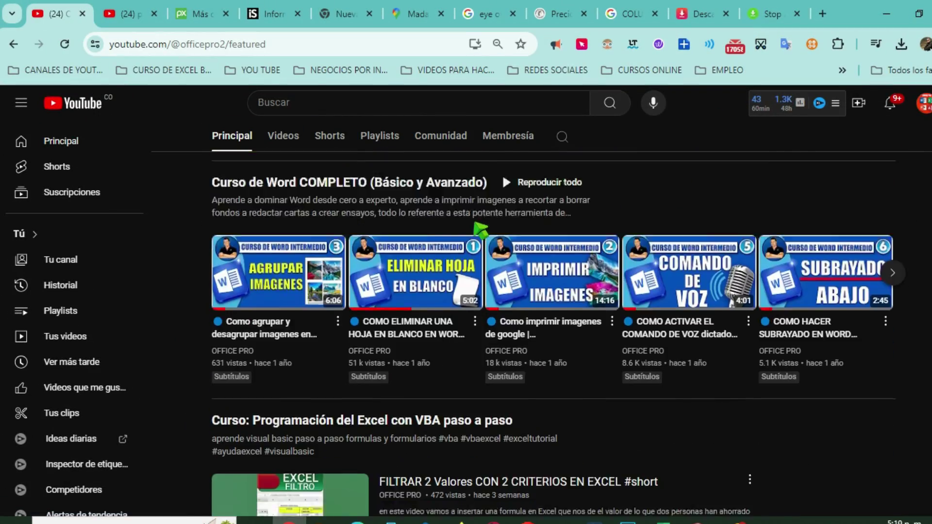
{"action": "scroll", "coordinate": [483, 229], "scroll_direction": "down", "scroll_amount": 4}
{"action": "scroll", "coordinate": [483, 229], "scroll_direction": "down", "scroll_amount": 5}
{"action": "scroll", "coordinate": [482, 224], "scroll_direction": "down", "scroll_amount": 4}
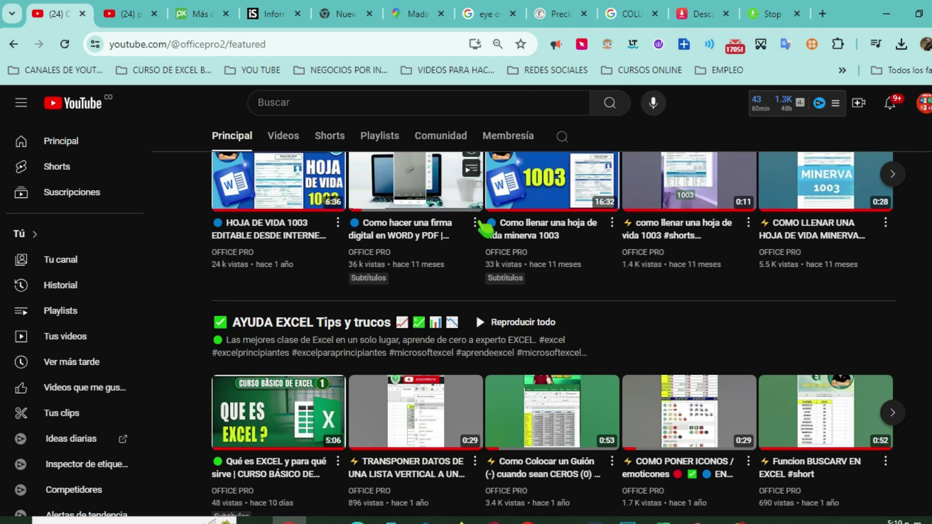